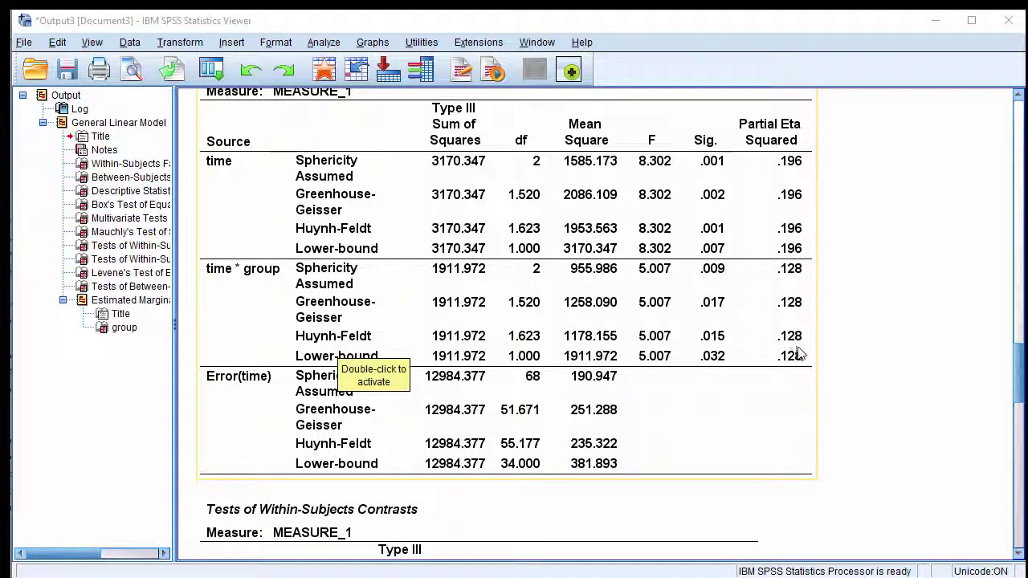
- Start a repeated measures general linear model and redefine the within-subject factor time with 2 levels
key(alt+Tab)
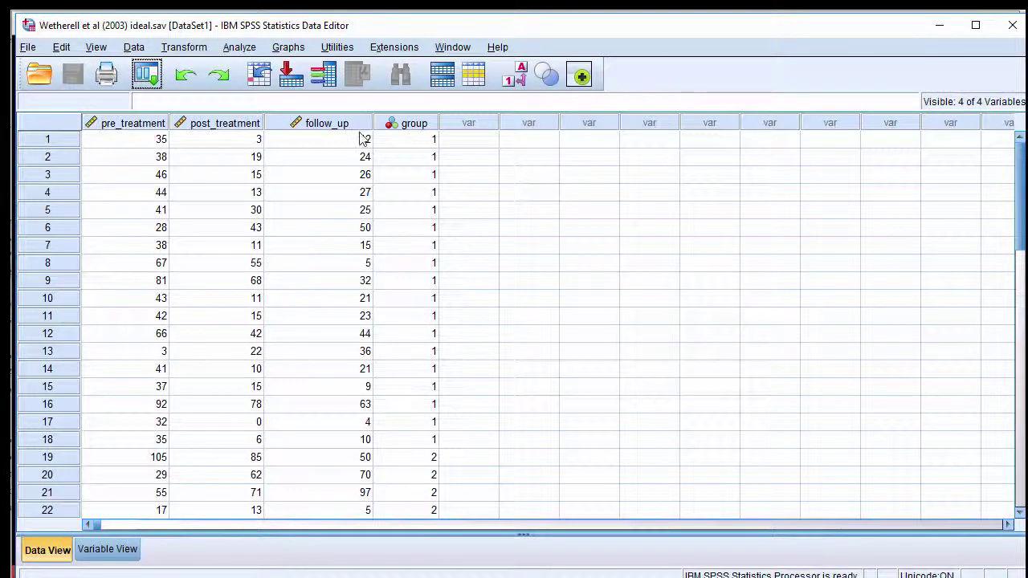
click(241, 49)
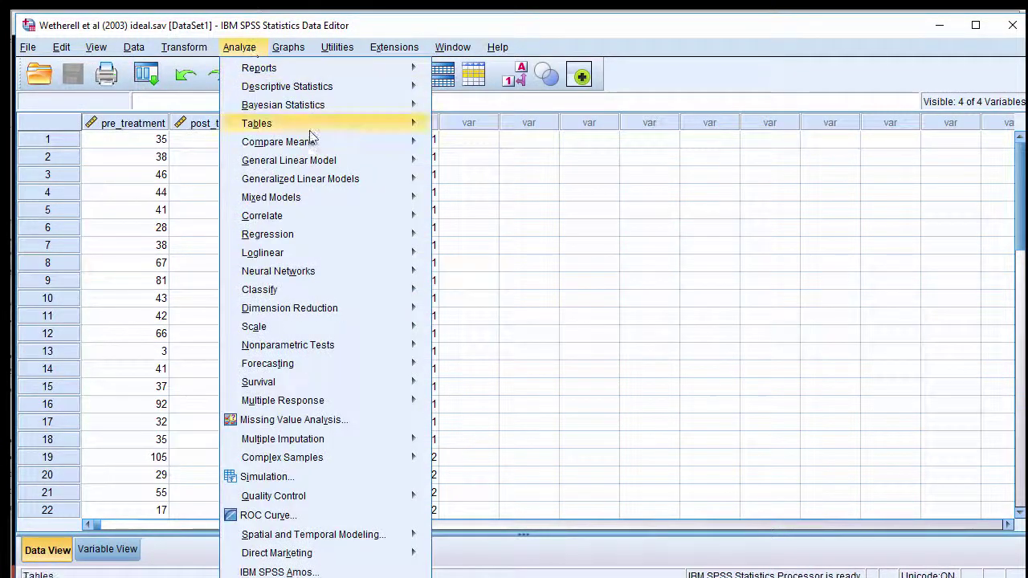
mouse_move(336, 164)
click(494, 203)
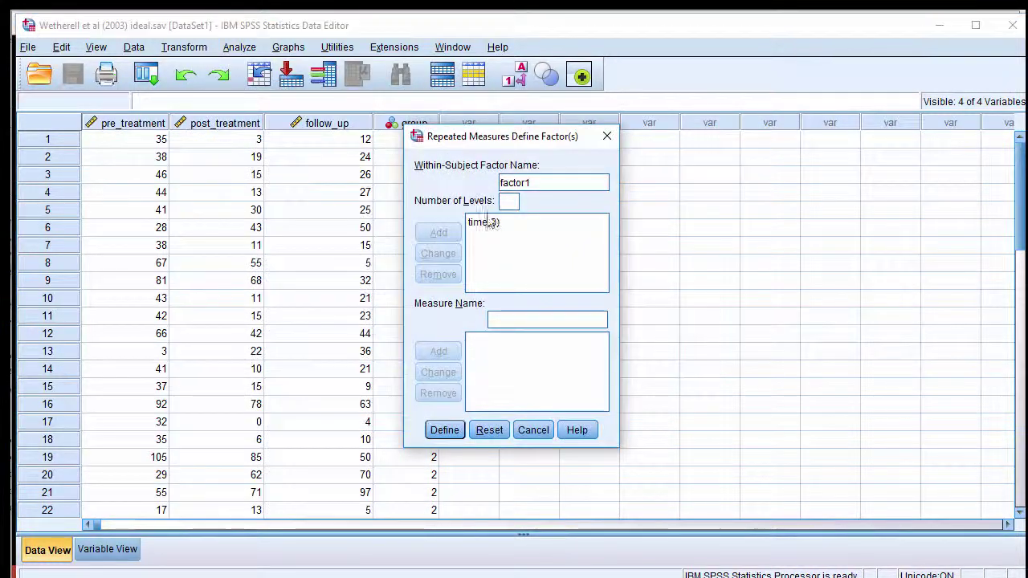
click(485, 224)
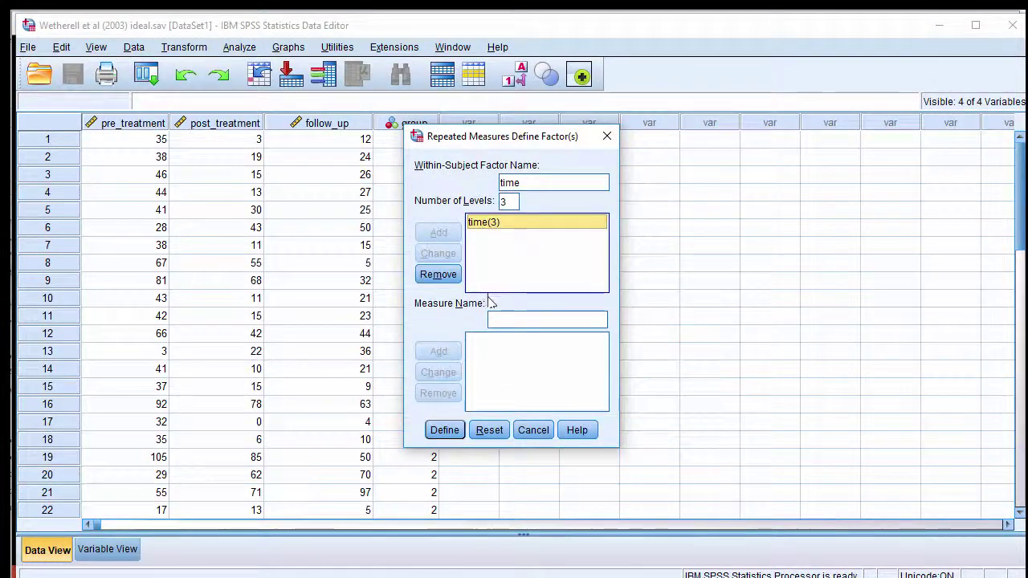
double_click(501, 201)
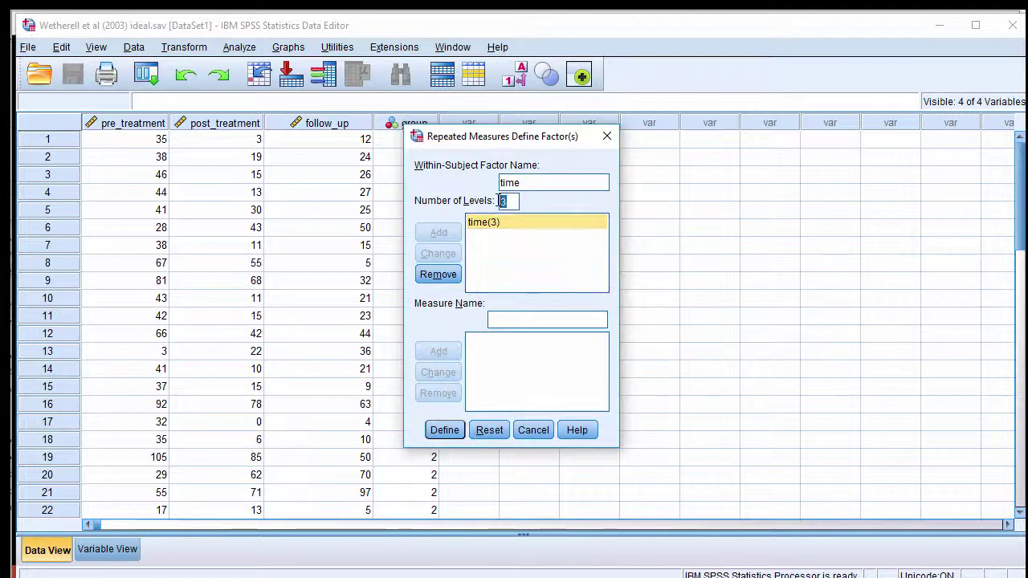
text(2)
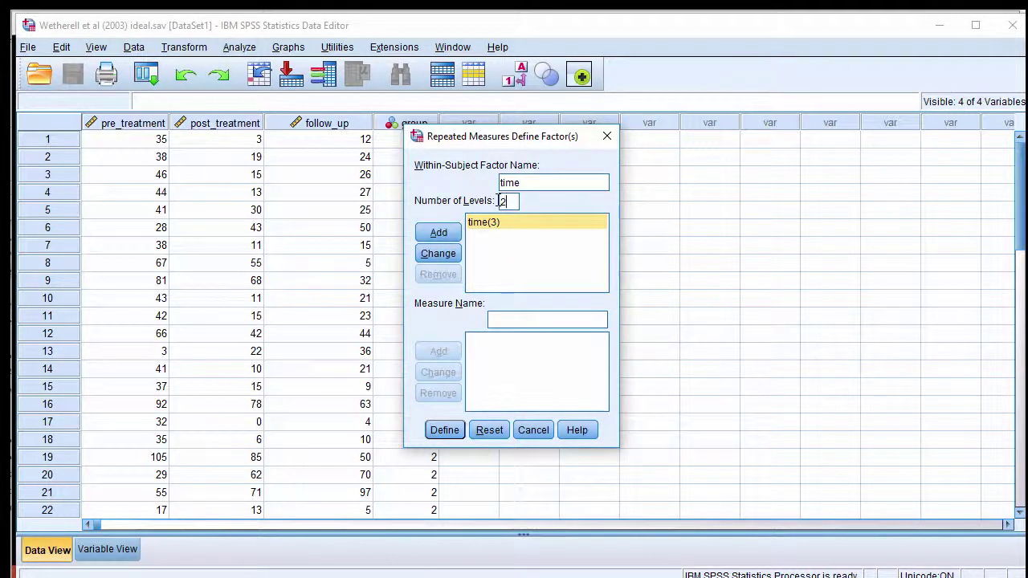
click(450, 255)
click(455, 428)
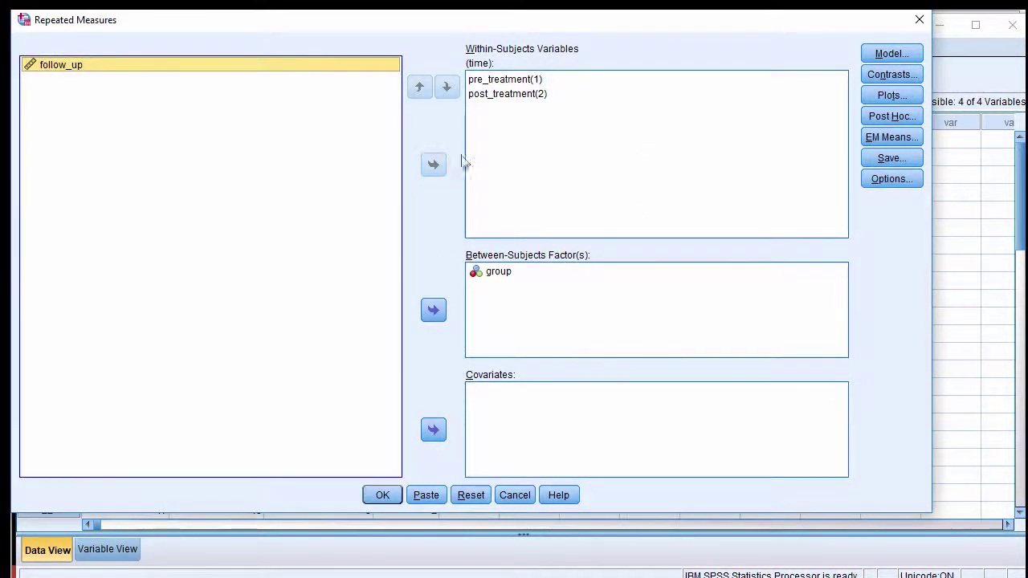
- Check the assignment of pre_treatment and post_treatment to the two levels of the time factor
click(491, 80)
click(499, 95)
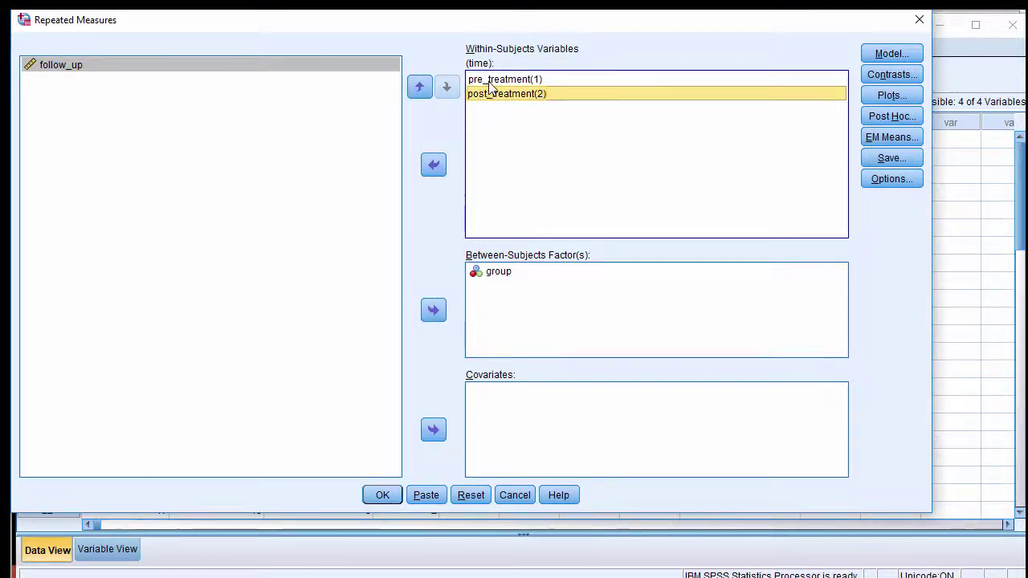
click(490, 80)
shift+click(488, 95)
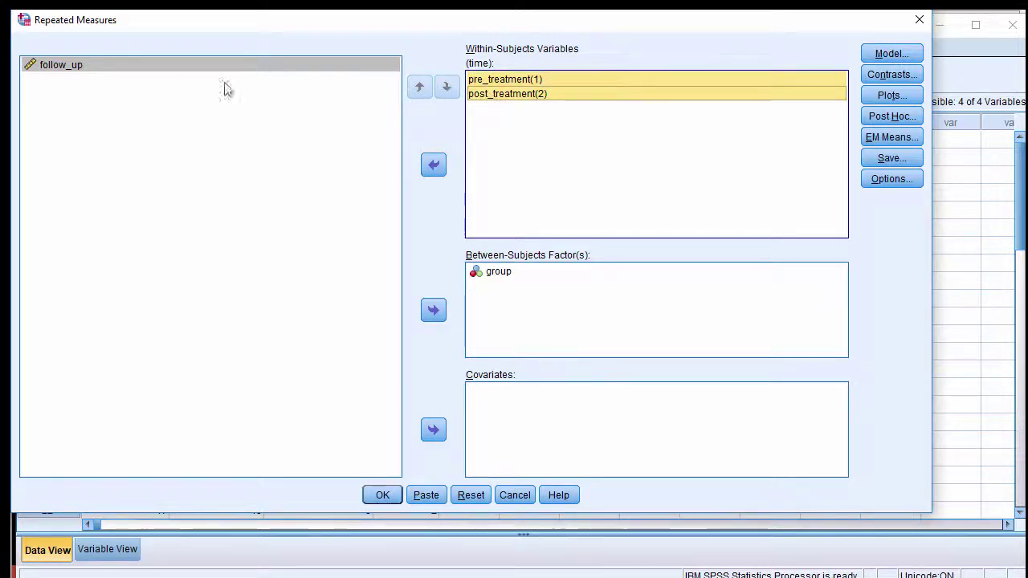
click(509, 94)
click(509, 80)
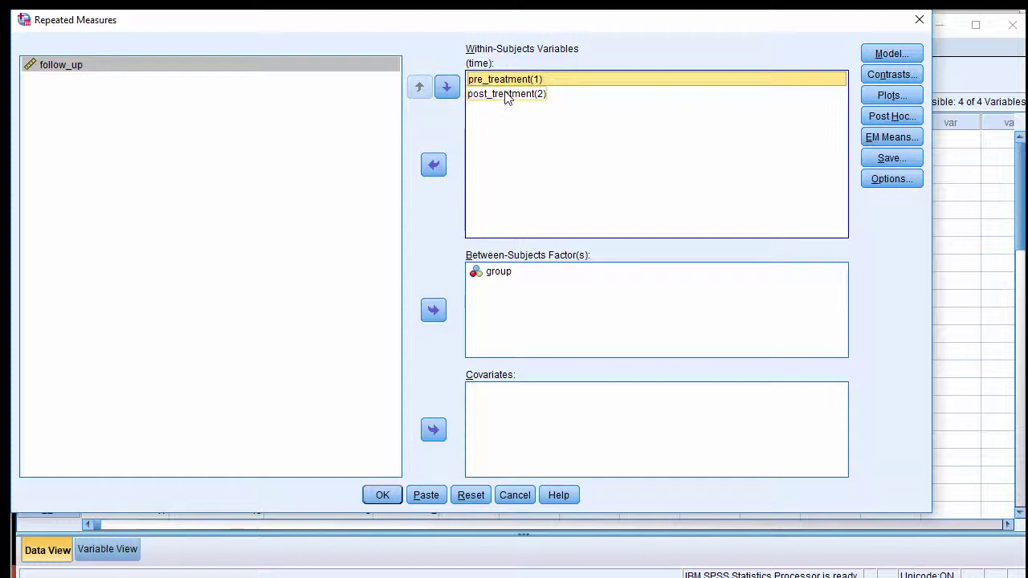
click(509, 94)
click(507, 81)
click(507, 94)
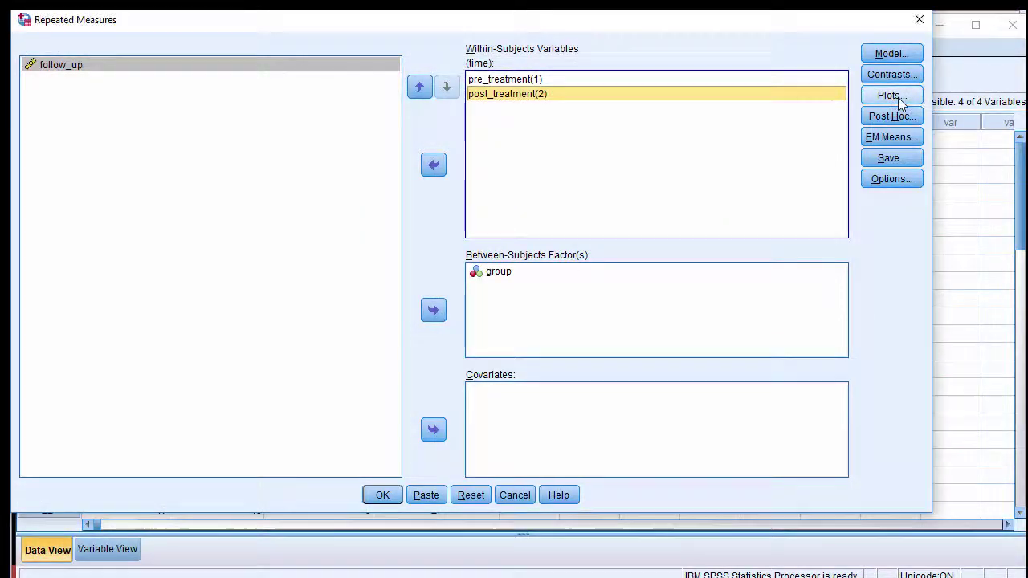
- Add a profile plot with time on the horizontal axis and separate lines for group, and run the analysis
click(889, 96)
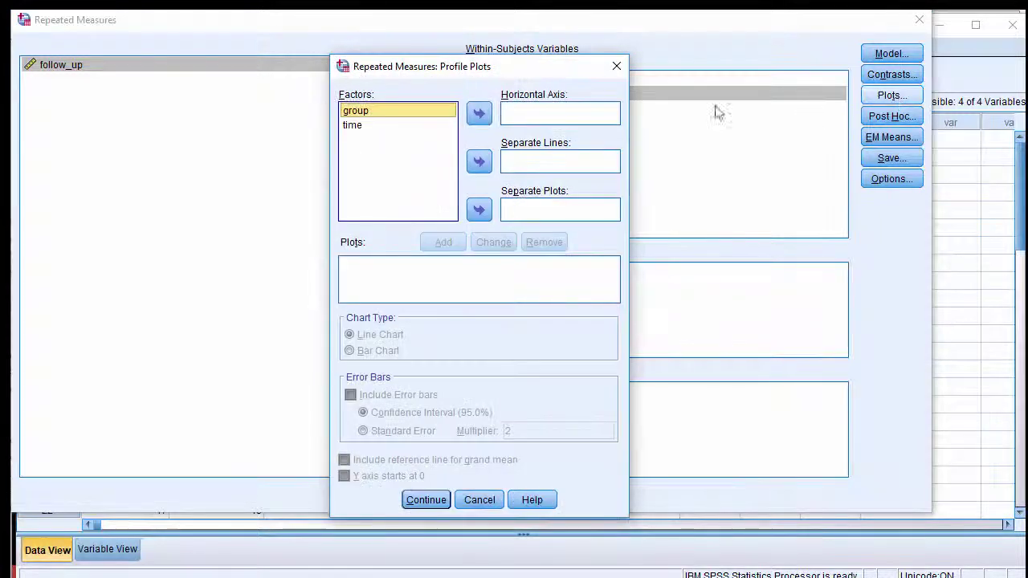
click(479, 162)
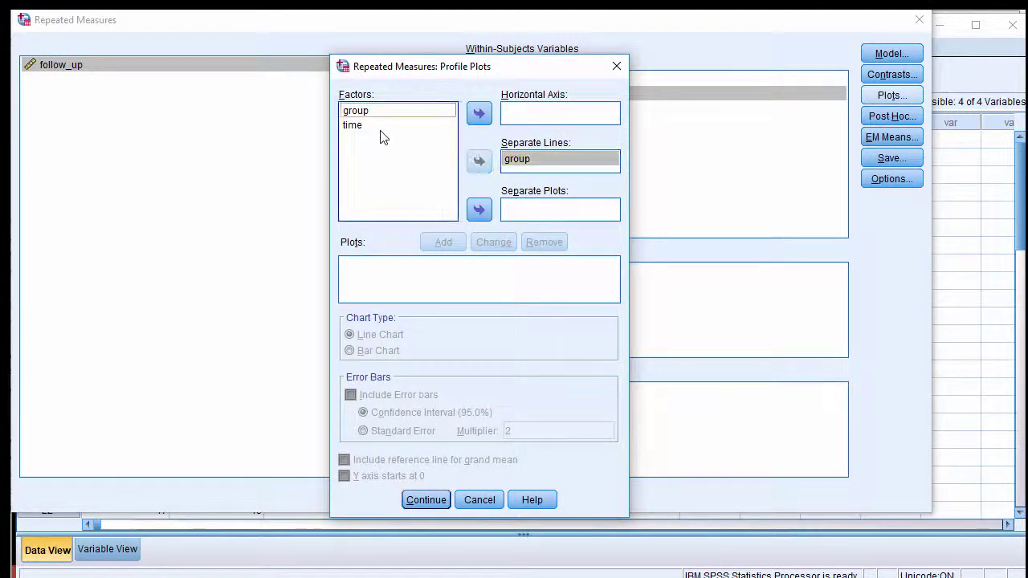
click(377, 125)
click(478, 113)
click(448, 244)
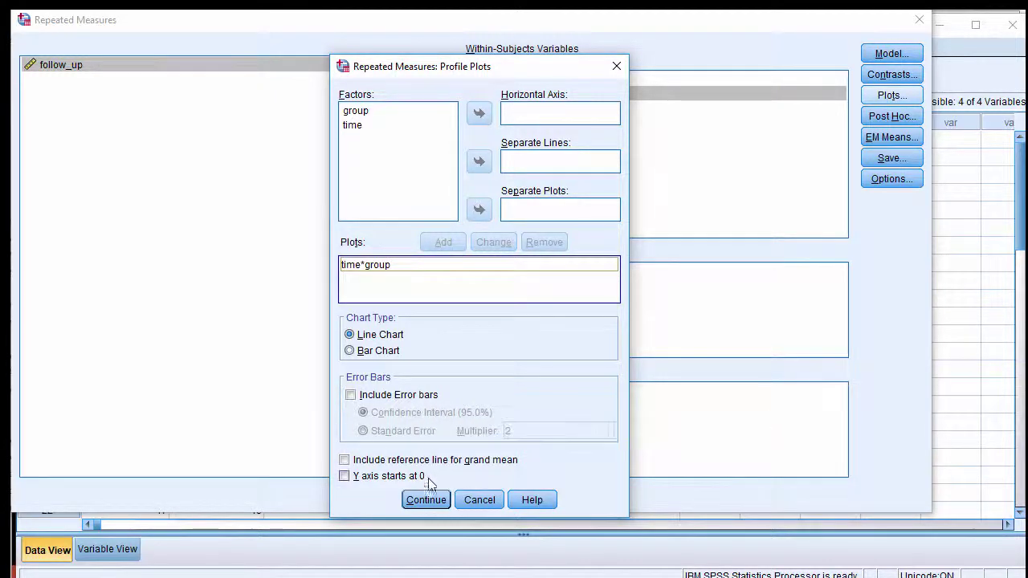
click(426, 500)
click(382, 496)
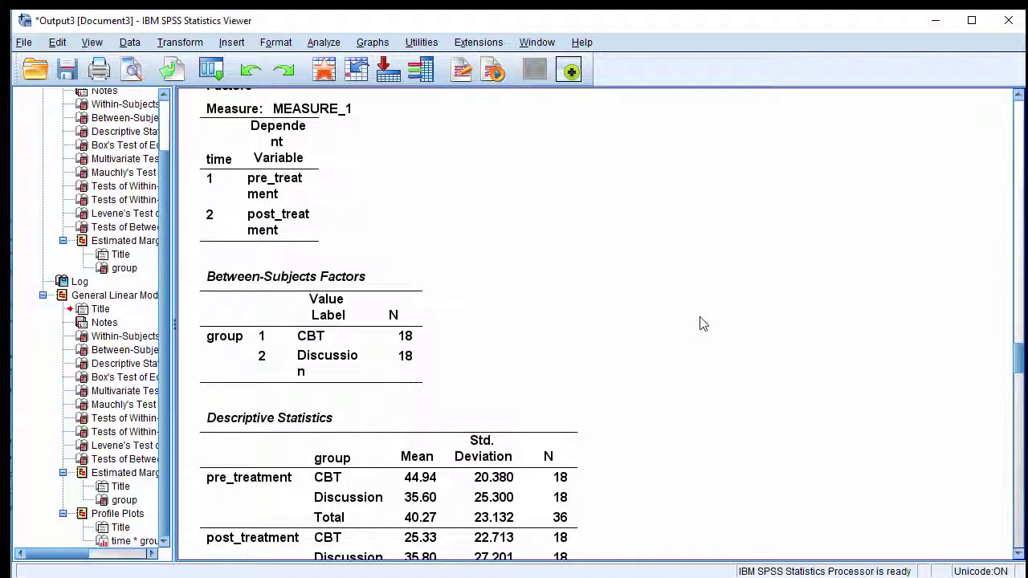
- Examine the pre- versus post-treatment output, from the Box's test through the Tests of Within-Subjects Effects table
scroll(700, 323, down, 10)
click(321, 273)
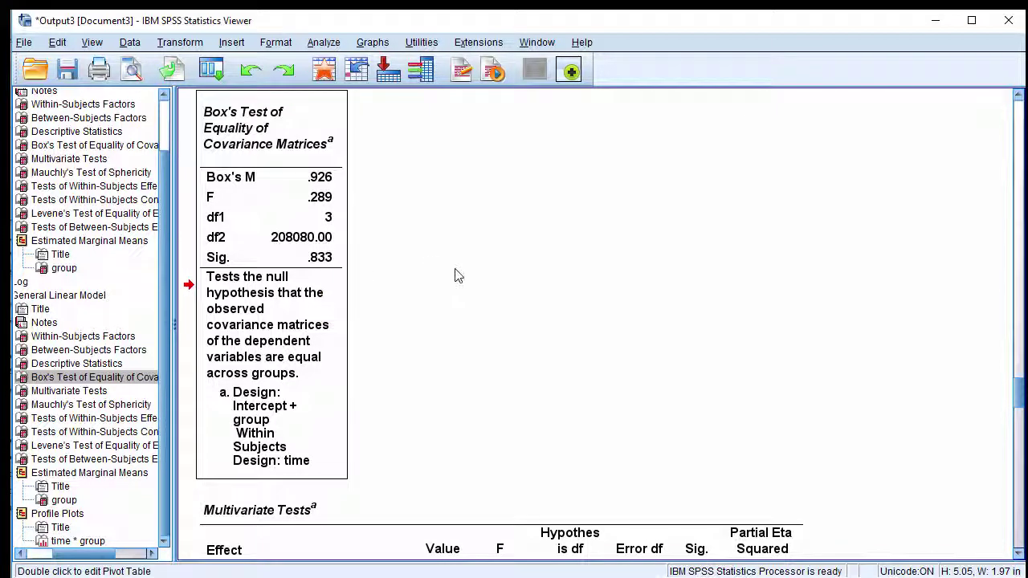
scroll(454, 275, down, 10)
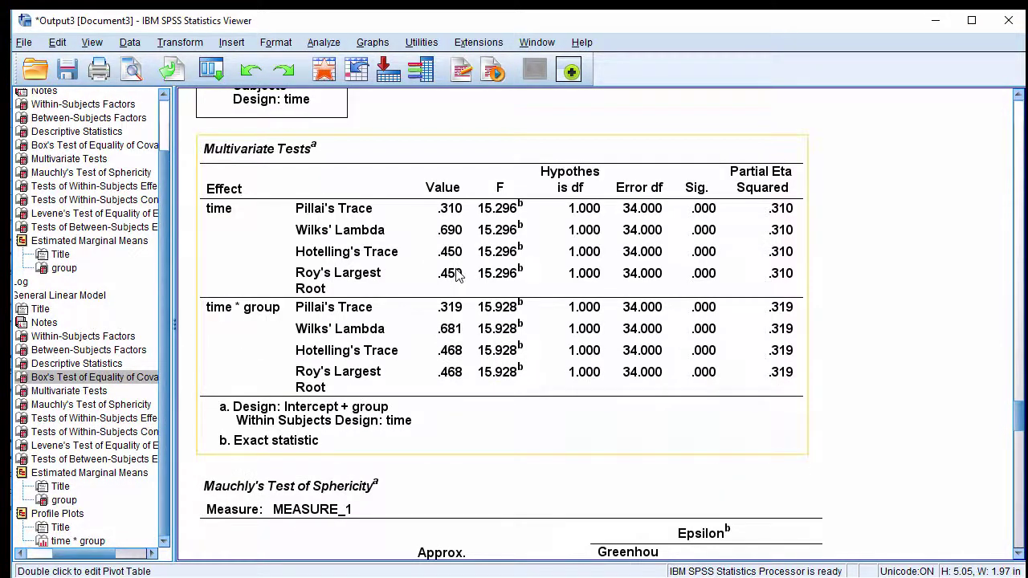
scroll(456, 275, down, 8)
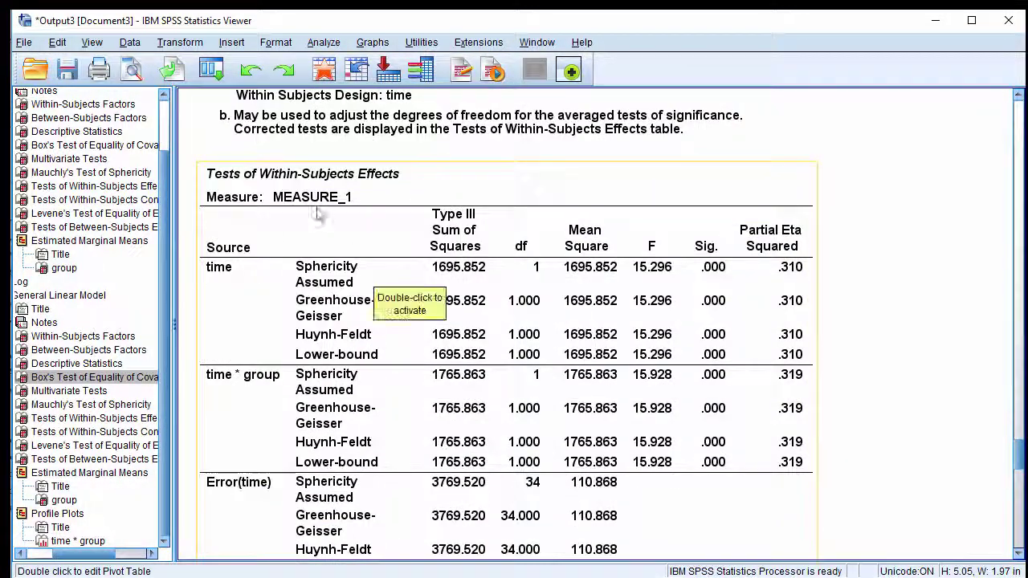
scroll(254, 197, down, 2)
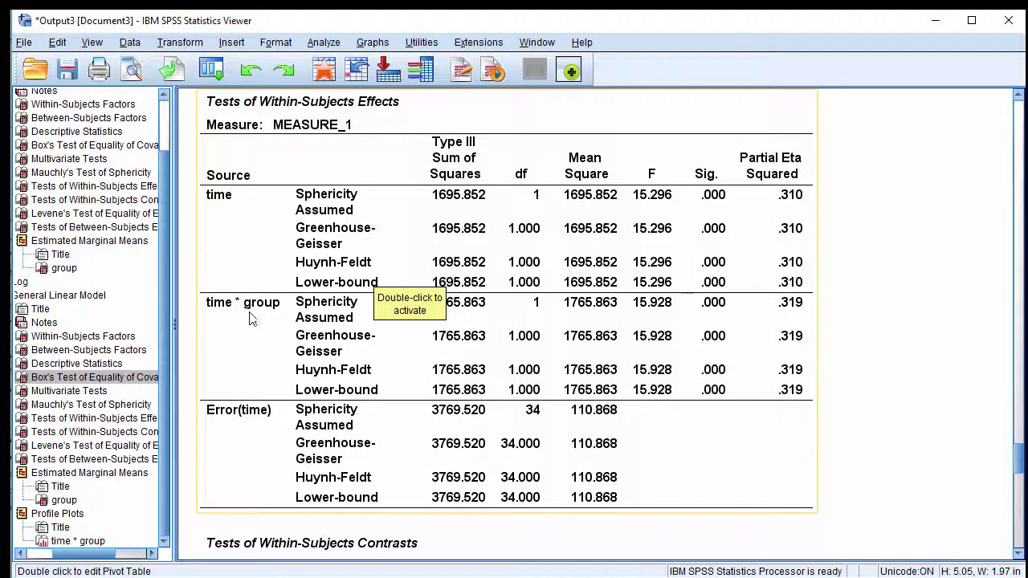
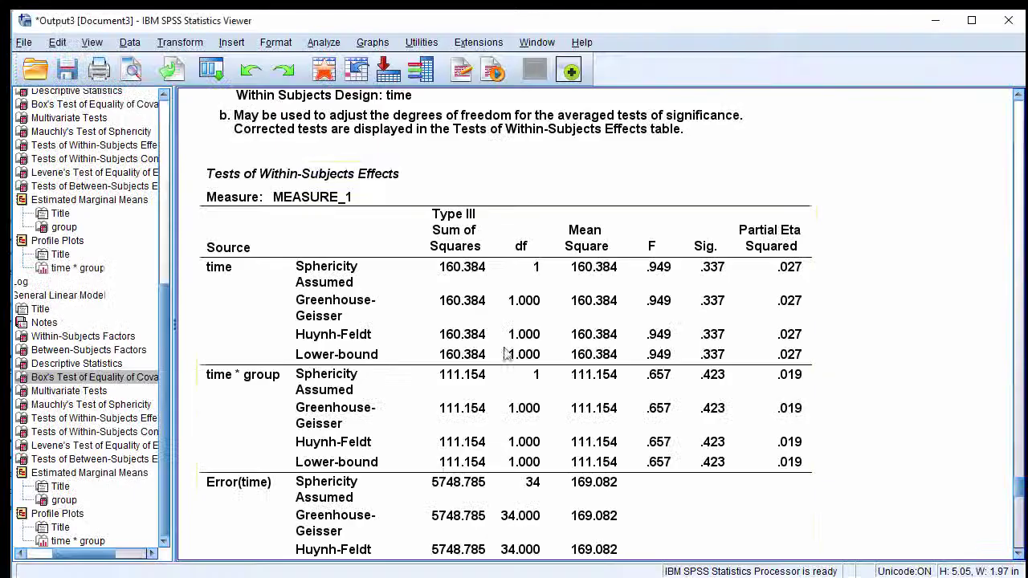
- Run the repeated measures analysis with the two-level time factor, using pre_treatment and follow_up as the within-subjects variables
click(324, 41)
mouse_move(377, 155)
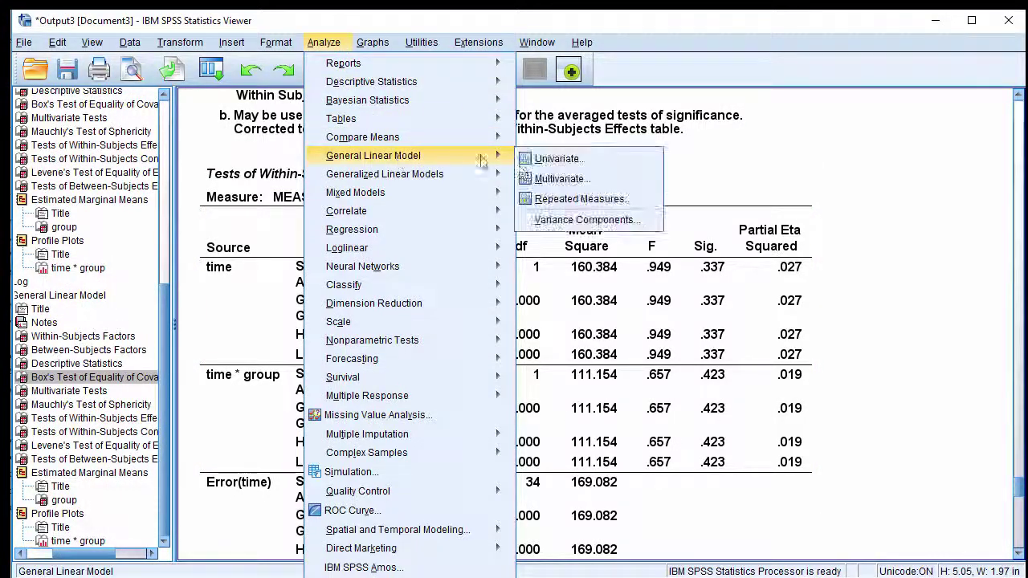
click(566, 197)
click(488, 224)
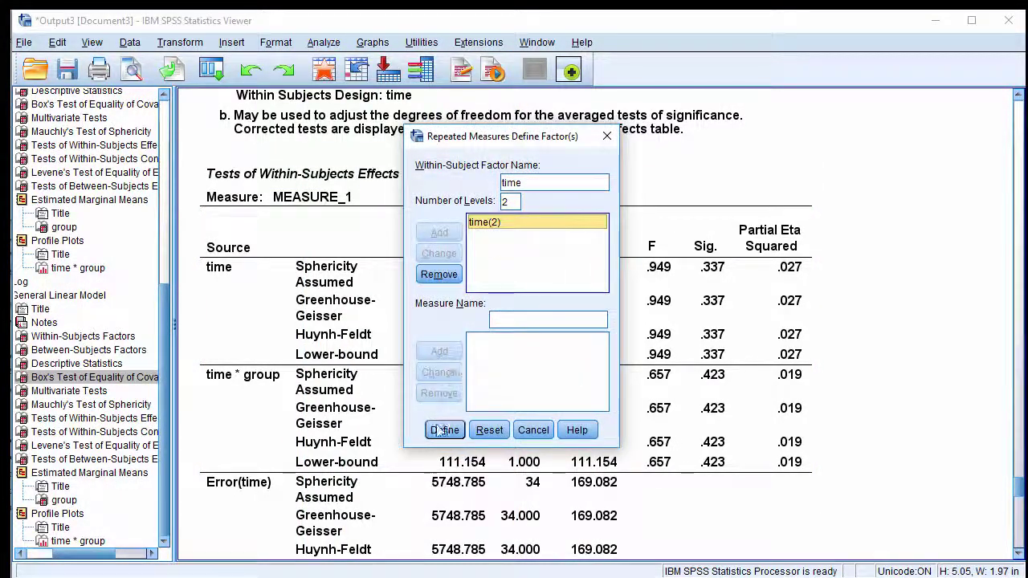
click(444, 430)
click(488, 79)
shift+click(489, 94)
click(433, 165)
click(115, 64)
click(433, 164)
click(433, 165)
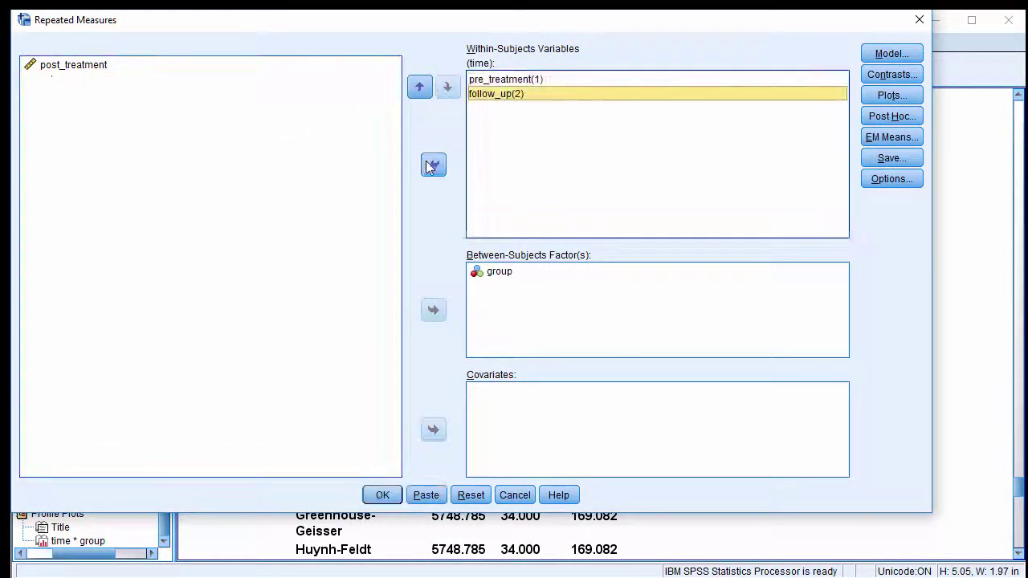
click(384, 493)
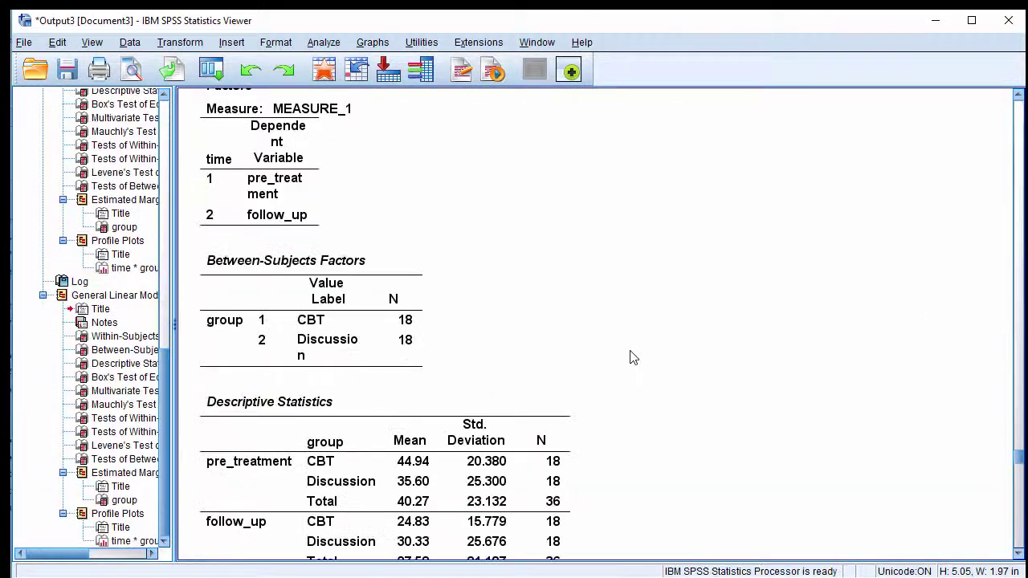
- Examine the pre-treatment versus follow-up output, including Box's test, the multivariate tests and the within-subjects effects
scroll(630, 358, down, 3)
scroll(419, 294, up, 3)
click(337, 276)
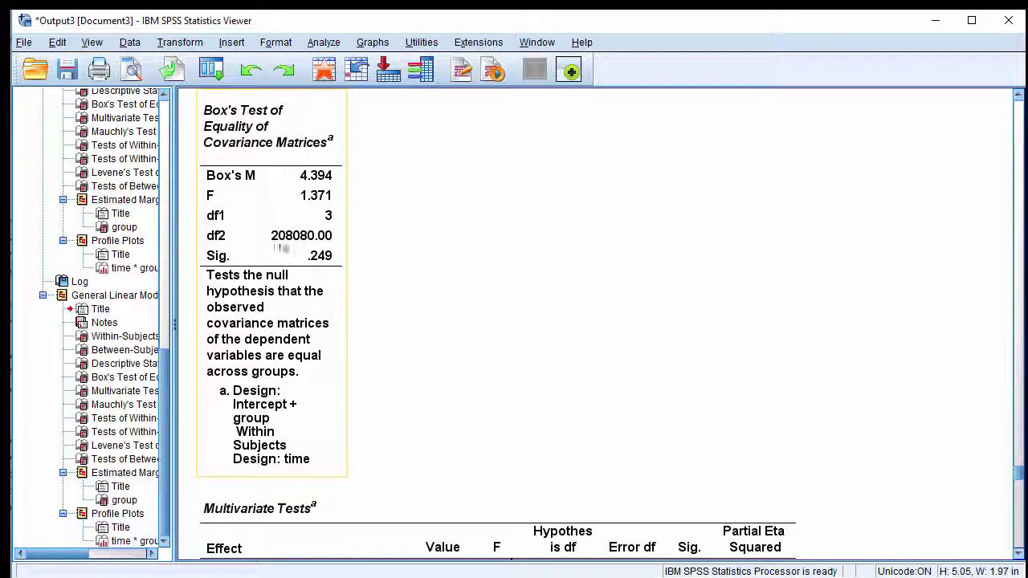
click(420, 284)
scroll(420, 284, down, 5)
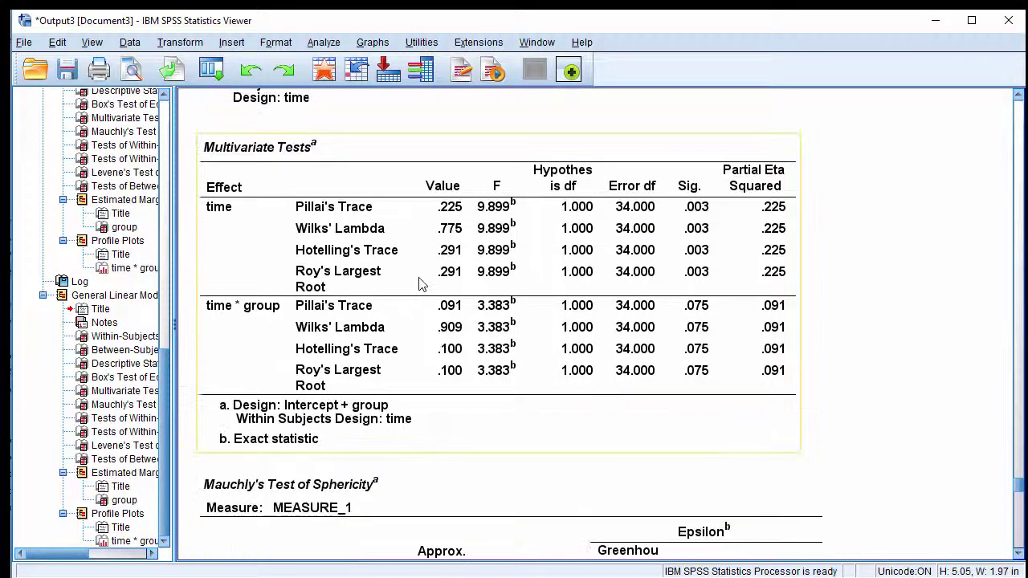
scroll(419, 284, down, 8)
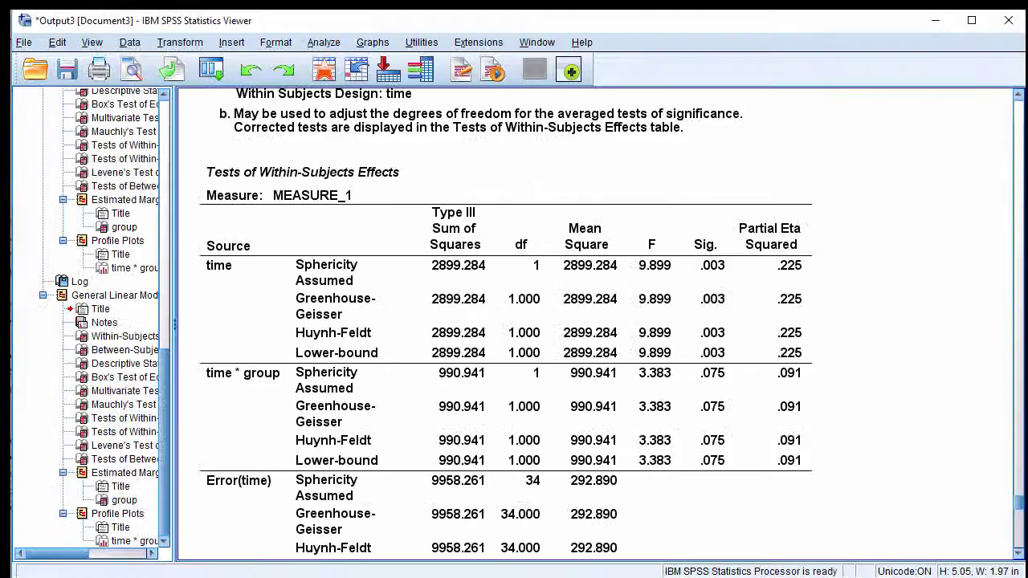
- Examine the time by group profile plot and compare it with the line chart in the PowerPoint slide show
scroll(684, 370, down, 20)
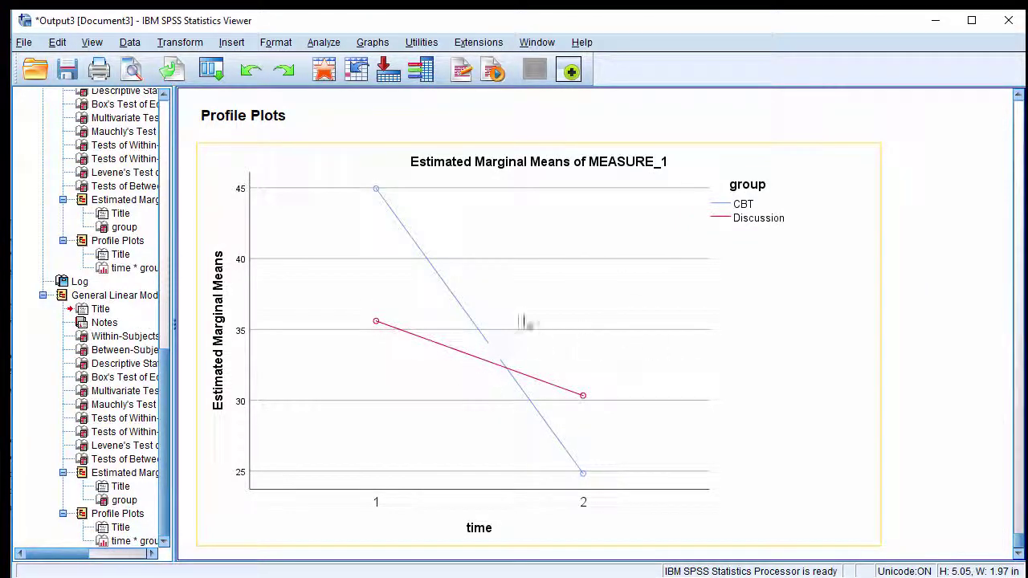
key(alt+Tab)
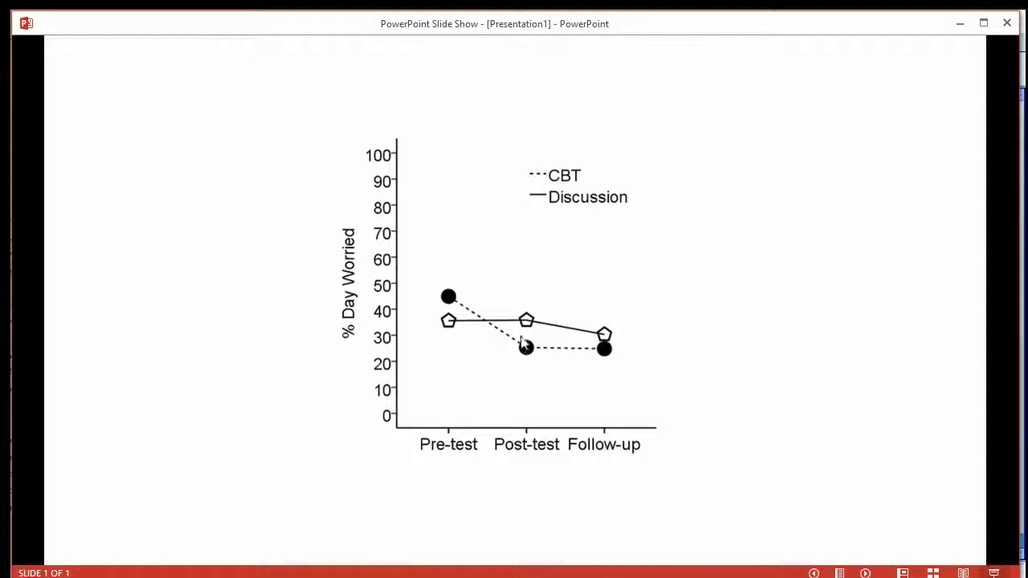
key(alt+Tab)
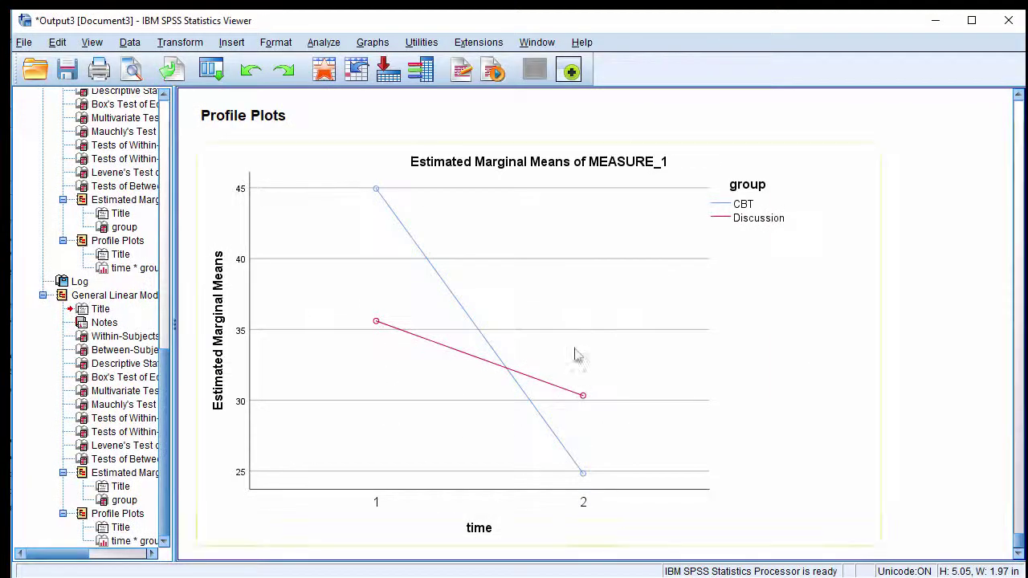
- Rescale the profile plot's vertical axis to labels from 1 to 101 in steps of 20, removing the title and gridlines
double_click(246, 194)
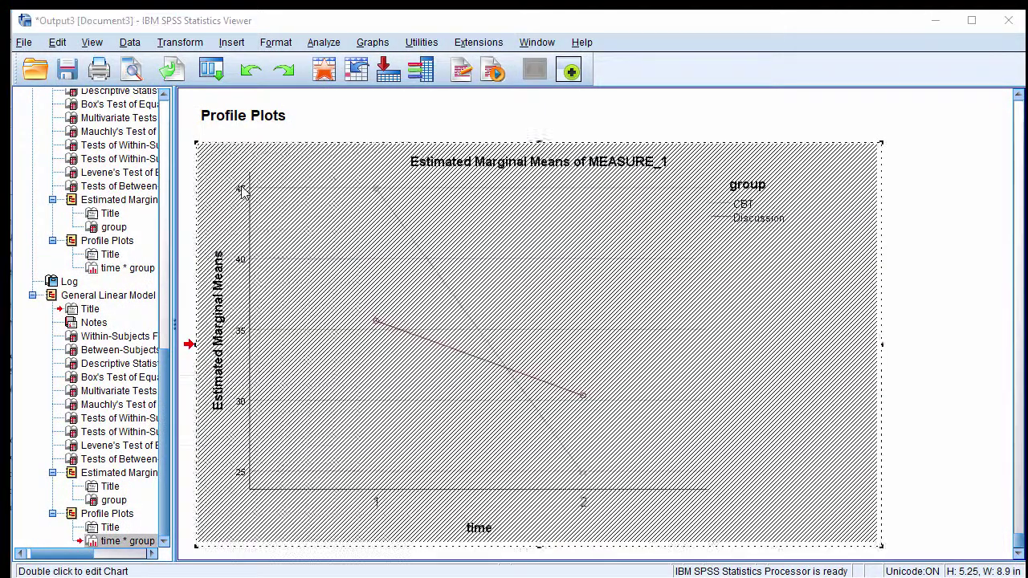
click(137, 168)
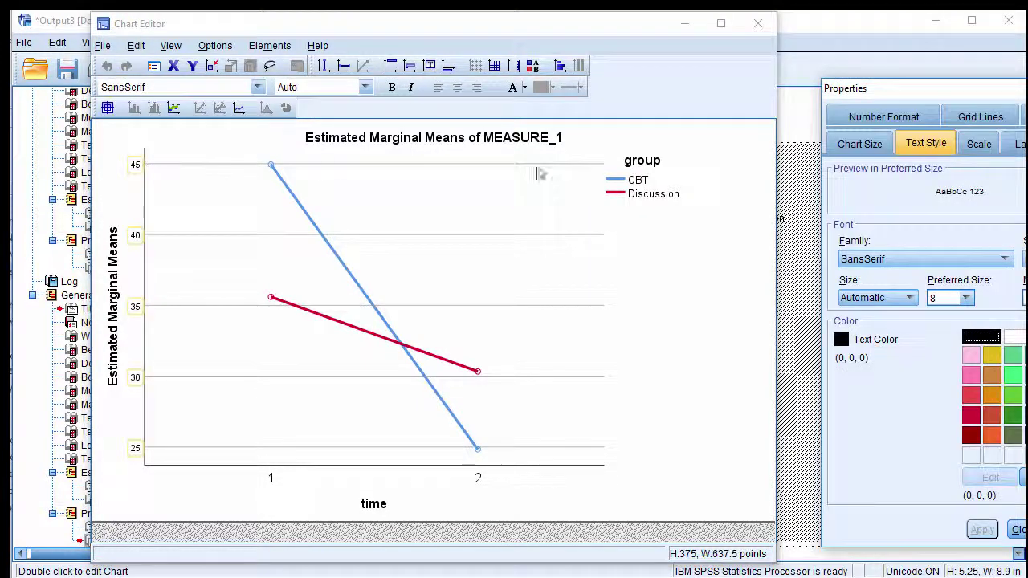
click(977, 147)
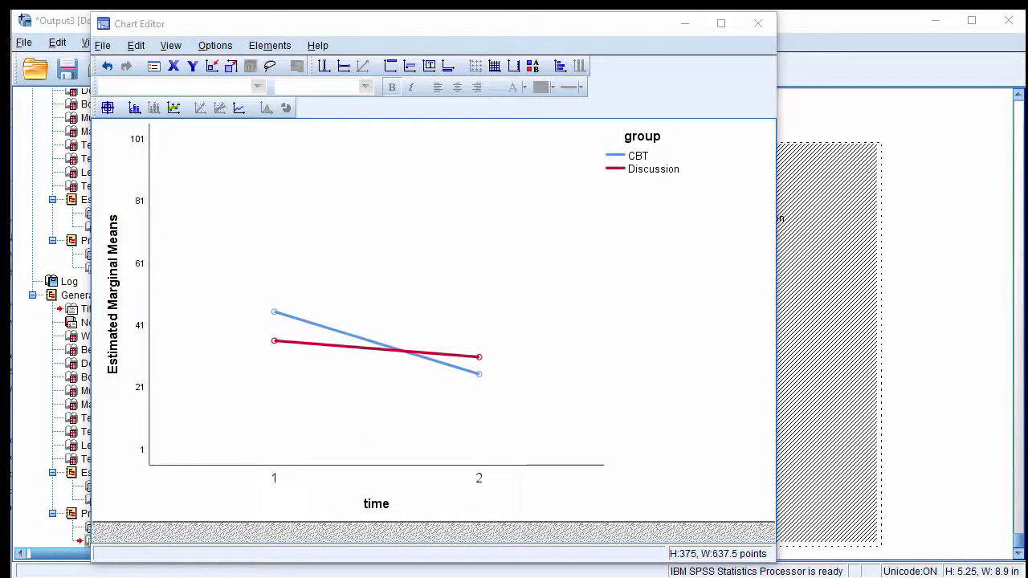
click(745, 127)
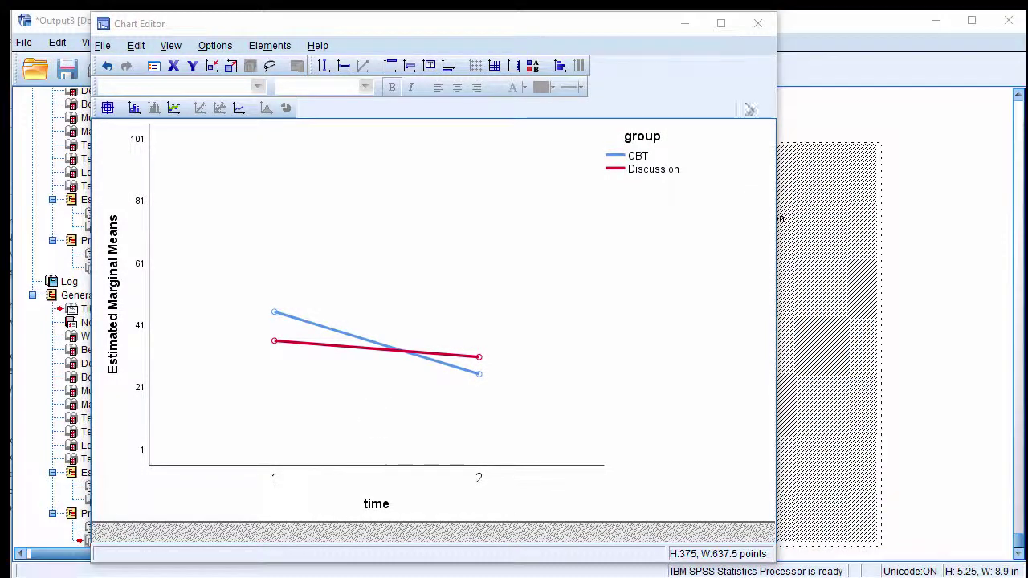
click(757, 23)
scroll(858, 331, up, 15)
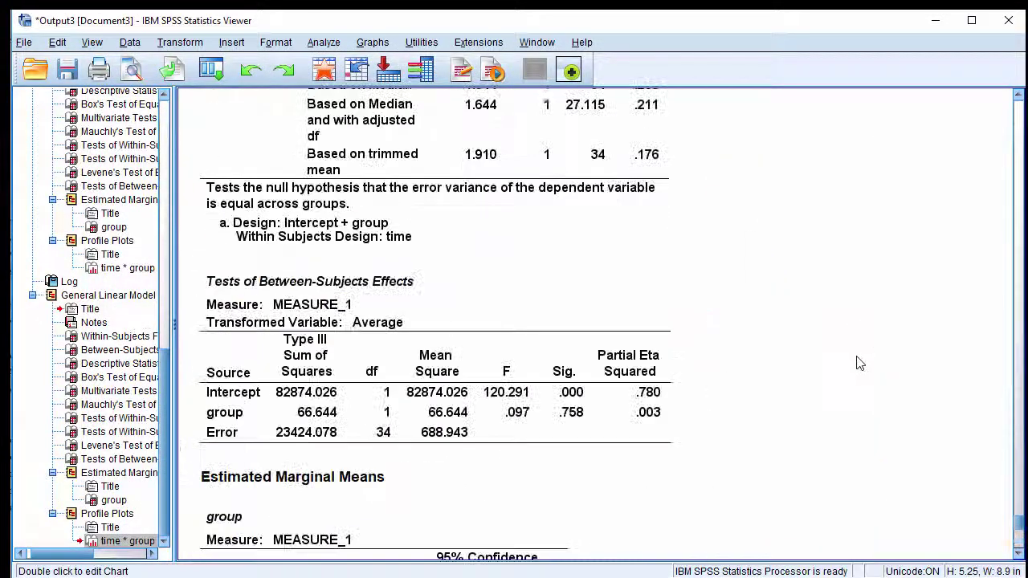
- Review the within-subjects effects and multivariate tests, and find the Descriptive Statistics table comparing pre_treatment with post_treatment
click(703, 360)
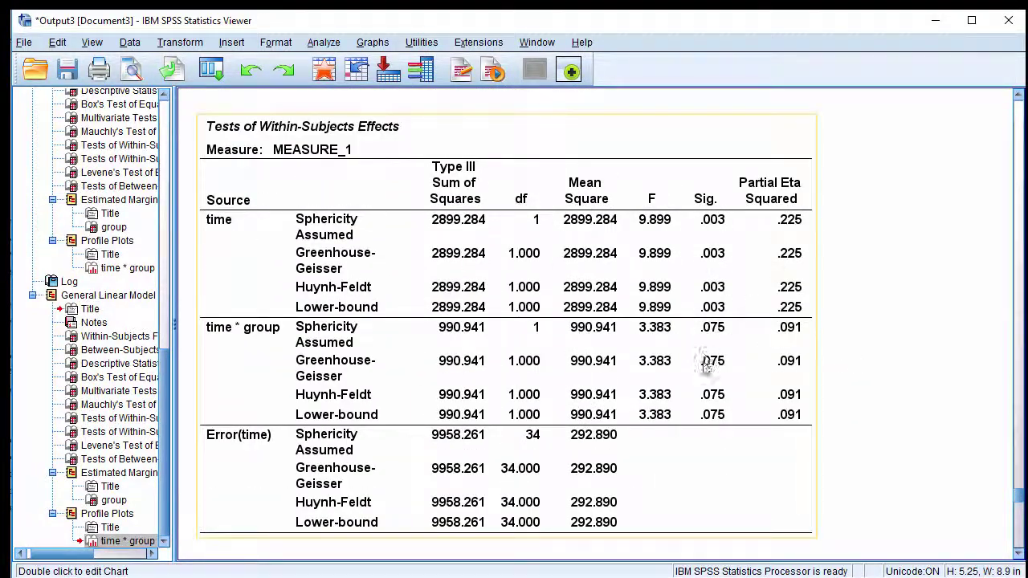
scroll(720, 384, down, 15)
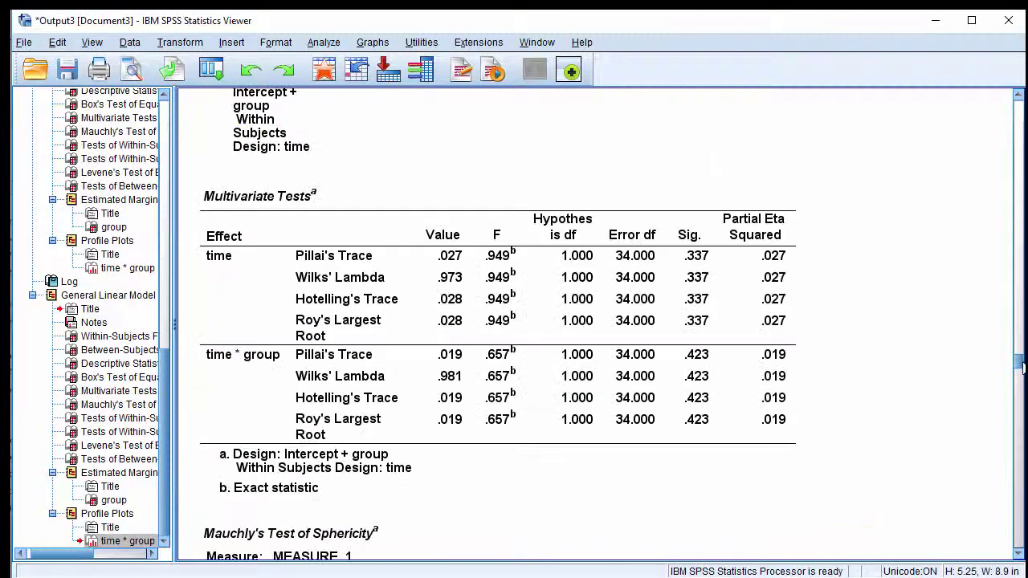
drag(1020, 364, 1020, 233)
scroll(835, 382, up, 3)
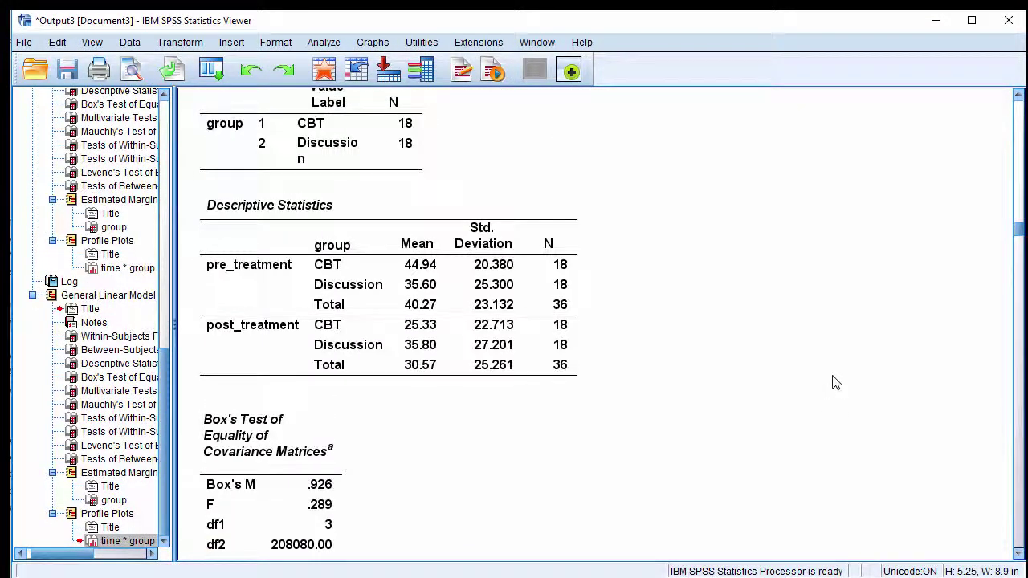
click(249, 290)
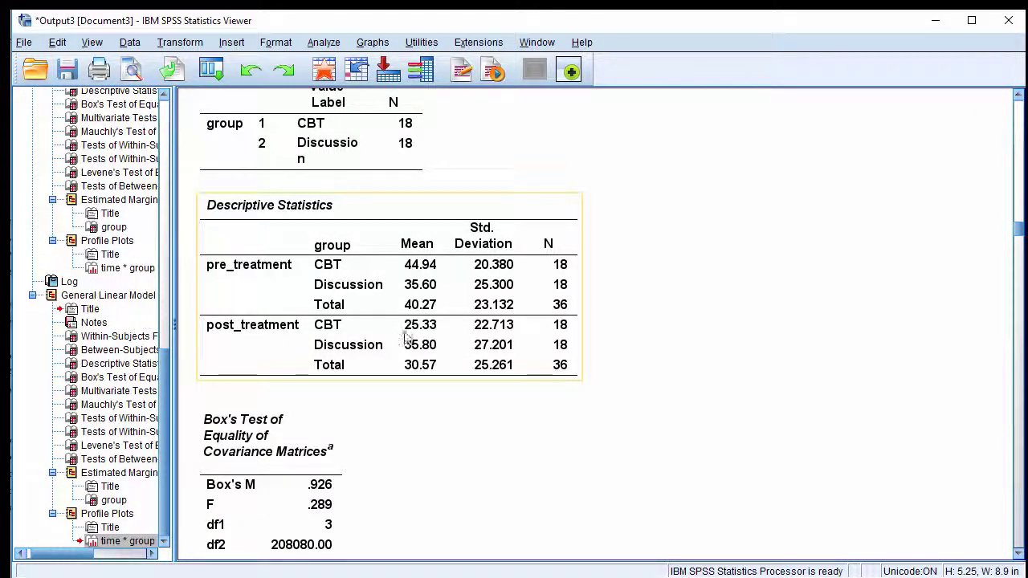
- Switch to Calculator and average the CBT group's pre- and post-treatment standard deviations, 20.38 and 22.713
key(alt+Tab)
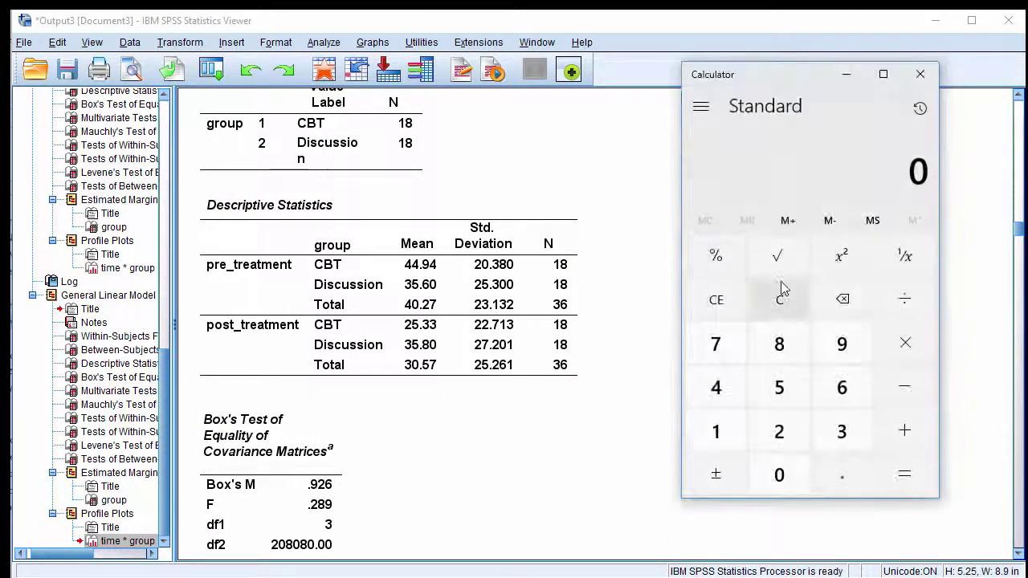
text(20.38)
key(plus)
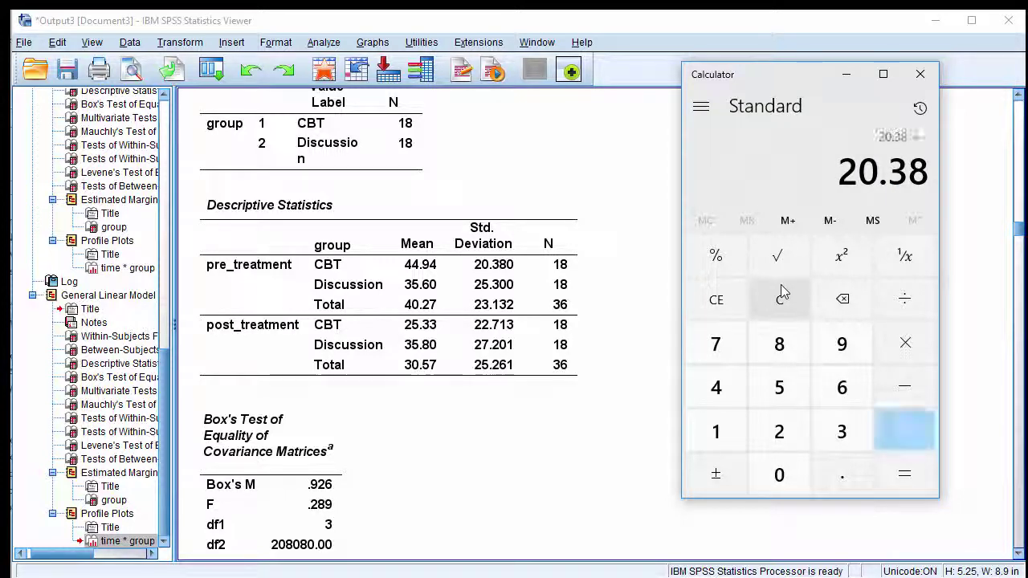
text(22.713)
key(Return)
text(/2)
key(Return)
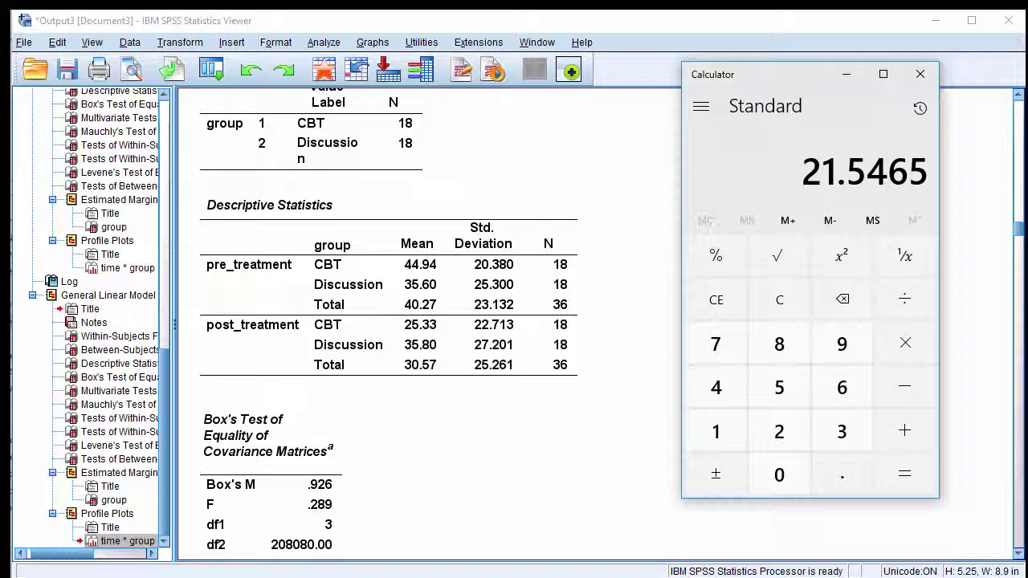
- Calculate the CBT effect size as 44.94 minus 25.33, divided by 21.55, and compare it with the PowerPoint line chart
click(783, 304)
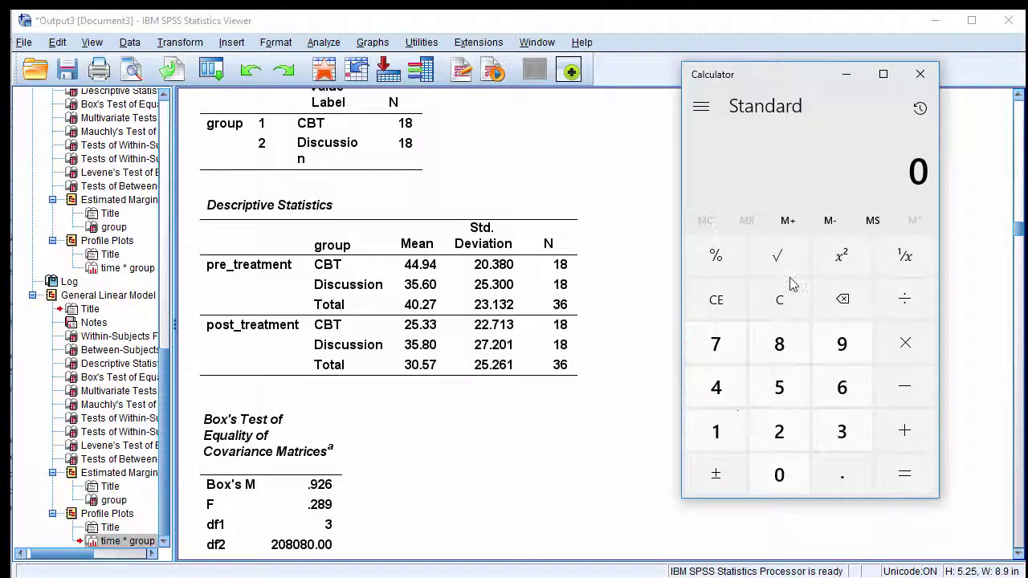
text(44.94)
text(-25)
text(.33)
key(Return)
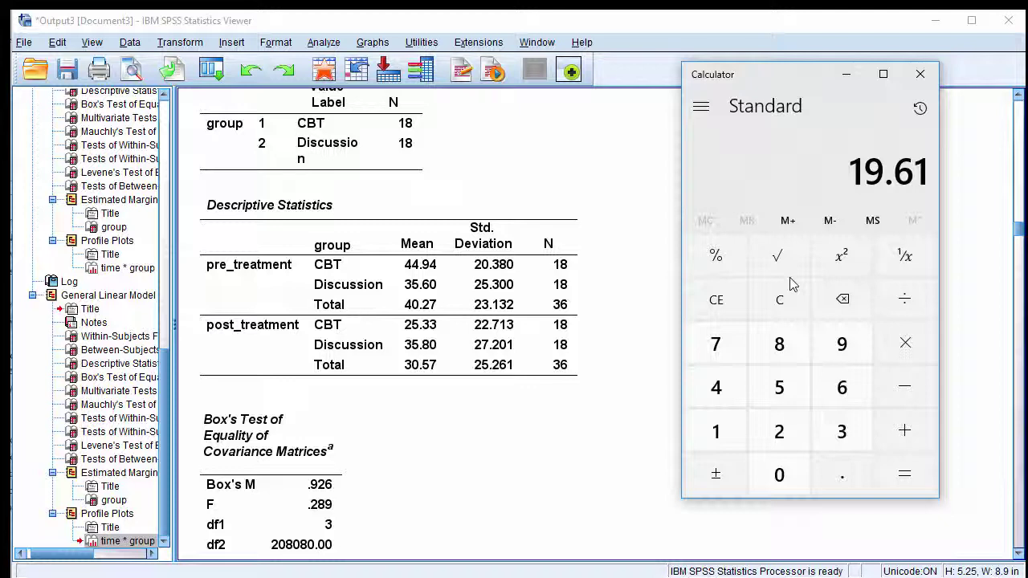
text(21.55)
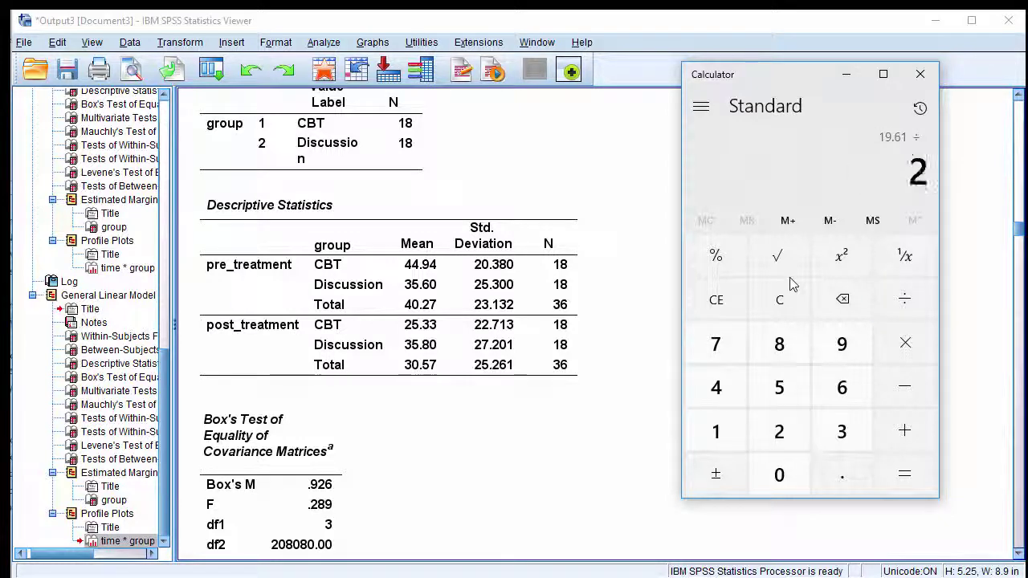
key(Return)
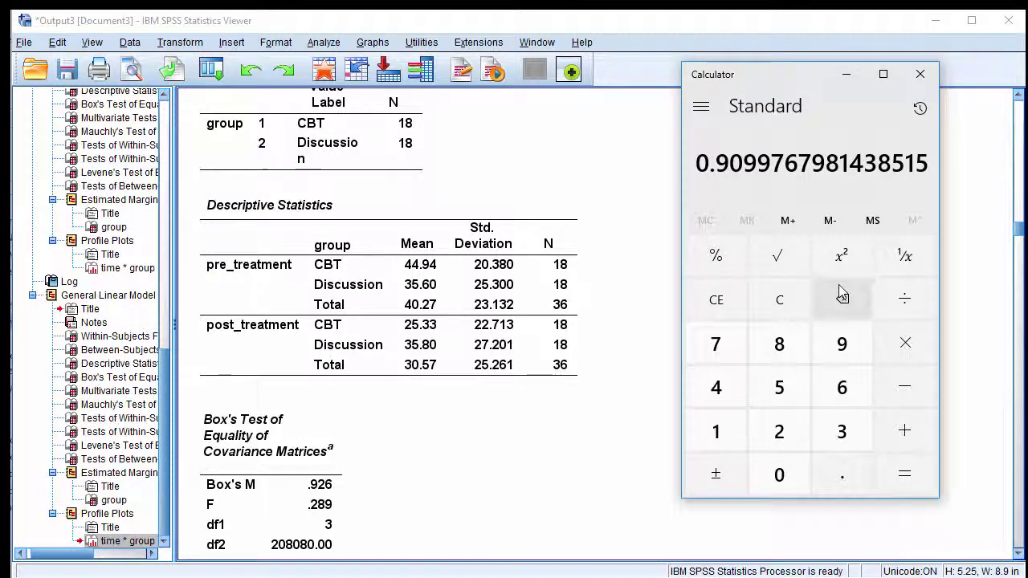
key(alt+Tab)
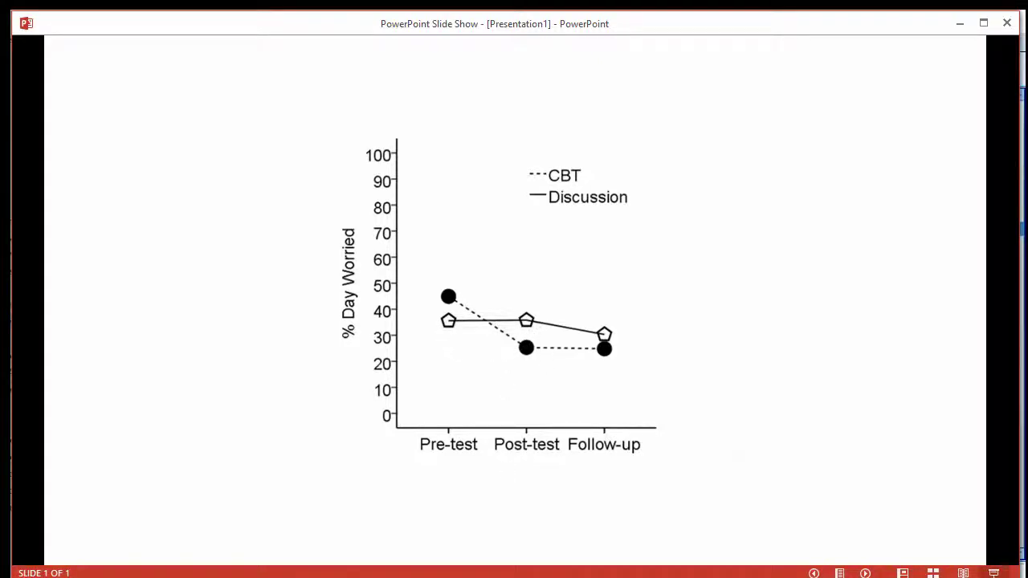
key(alt+Tab)
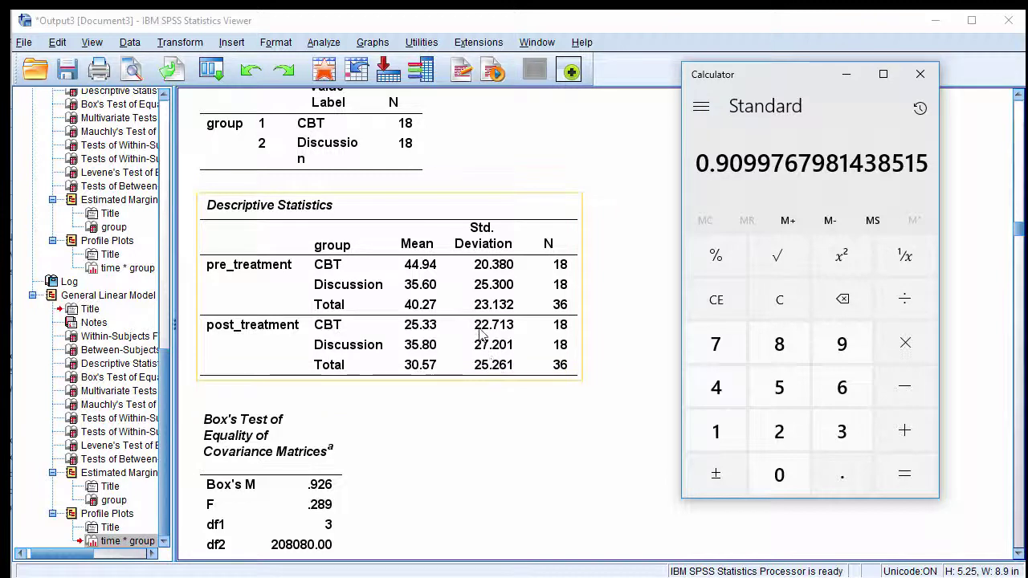
- Average the Discussion group's pre- and post-treatment standard deviations, 25.3 and 27.201, in Calculator
click(779, 301)
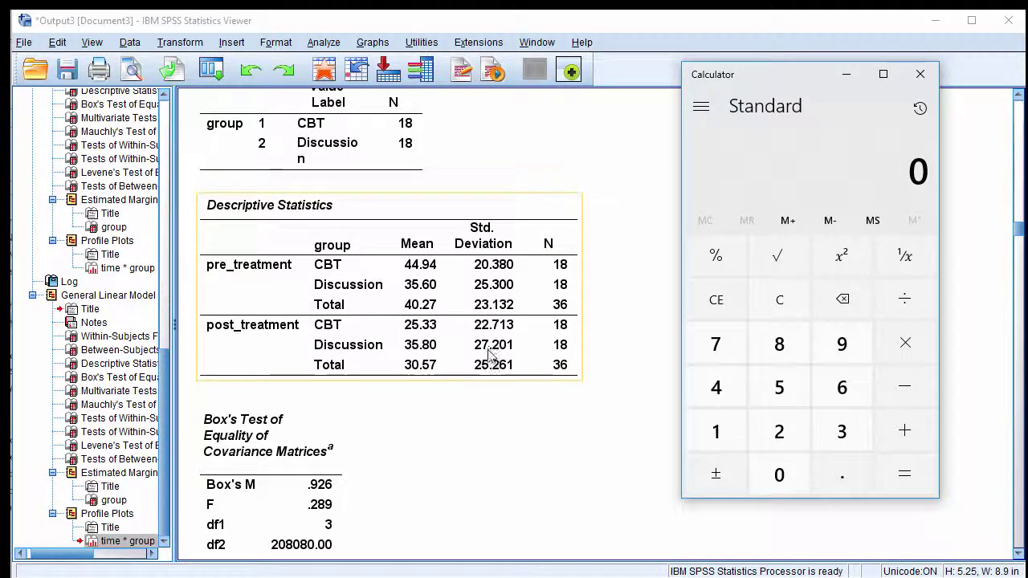
text(25.)
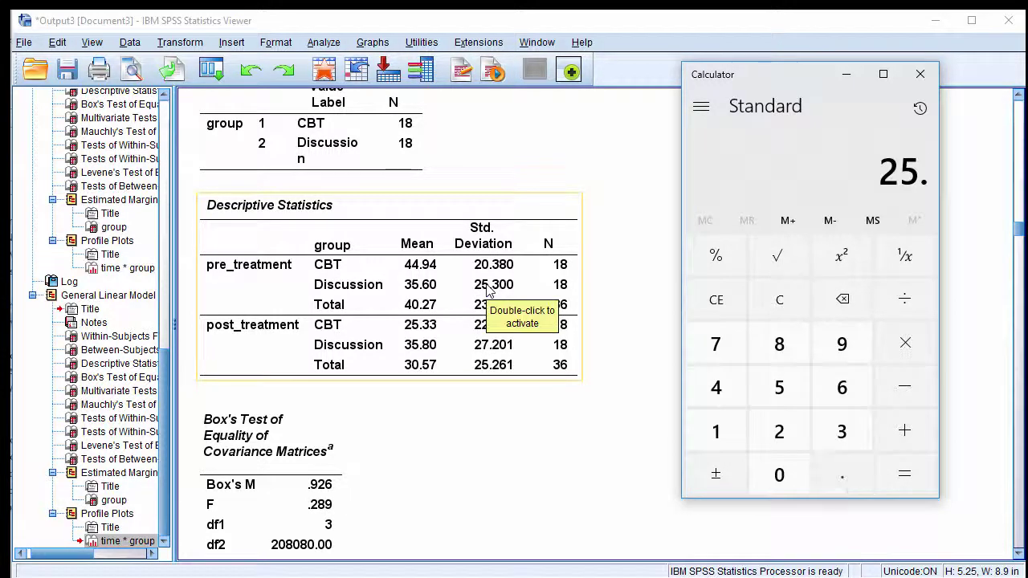
text(3)
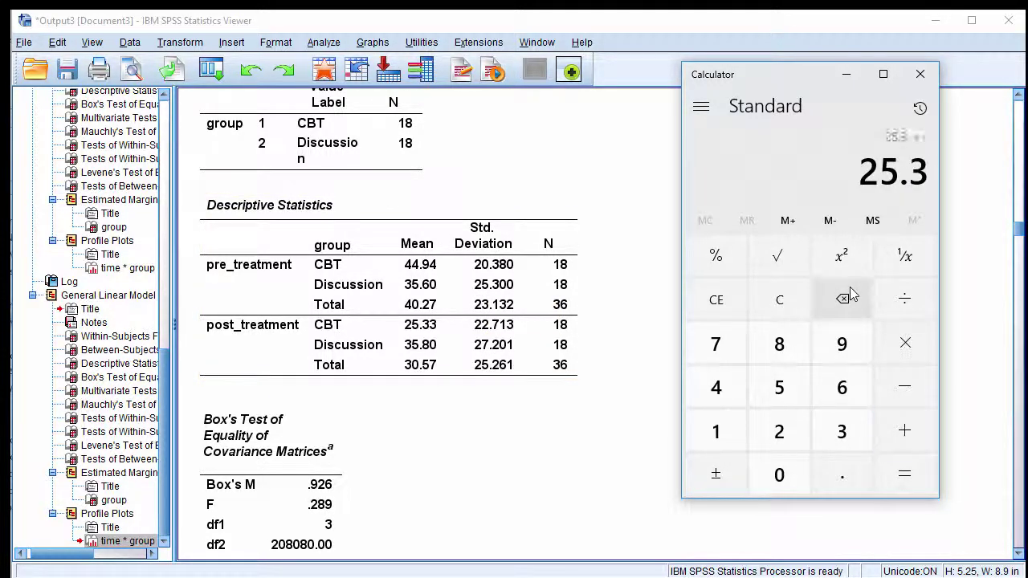
text(+27.20)
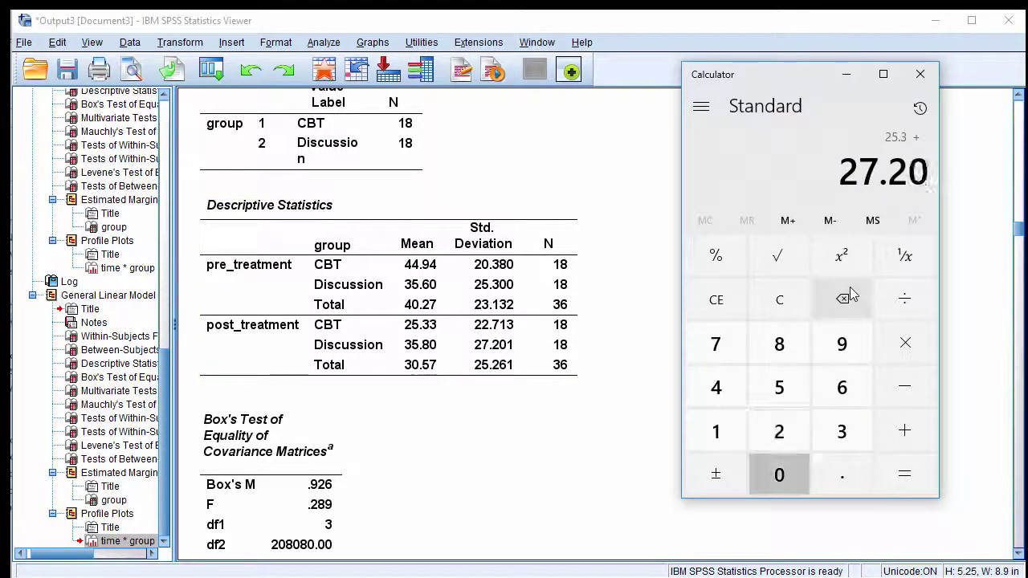
text(1=/2)
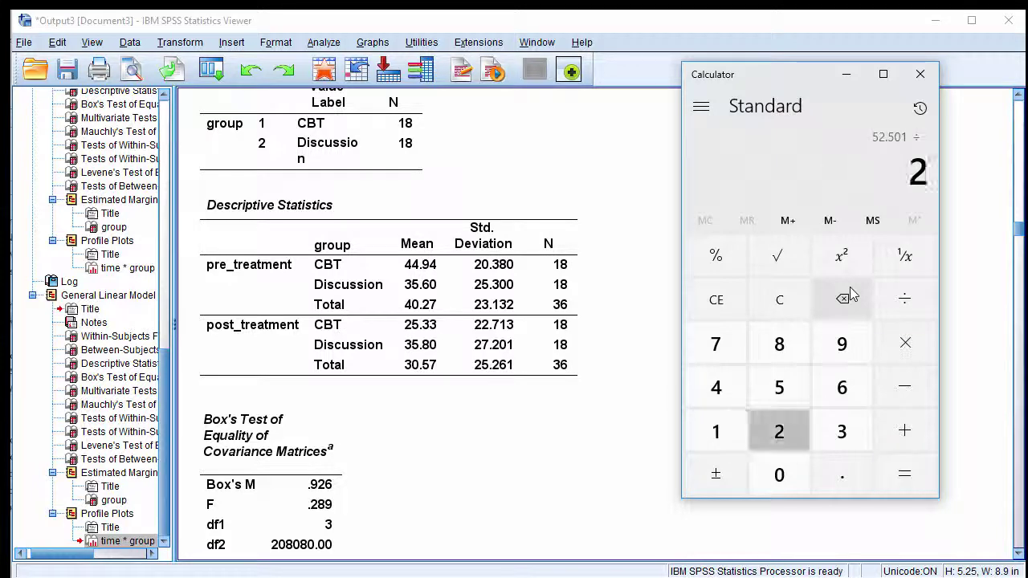
text(=)
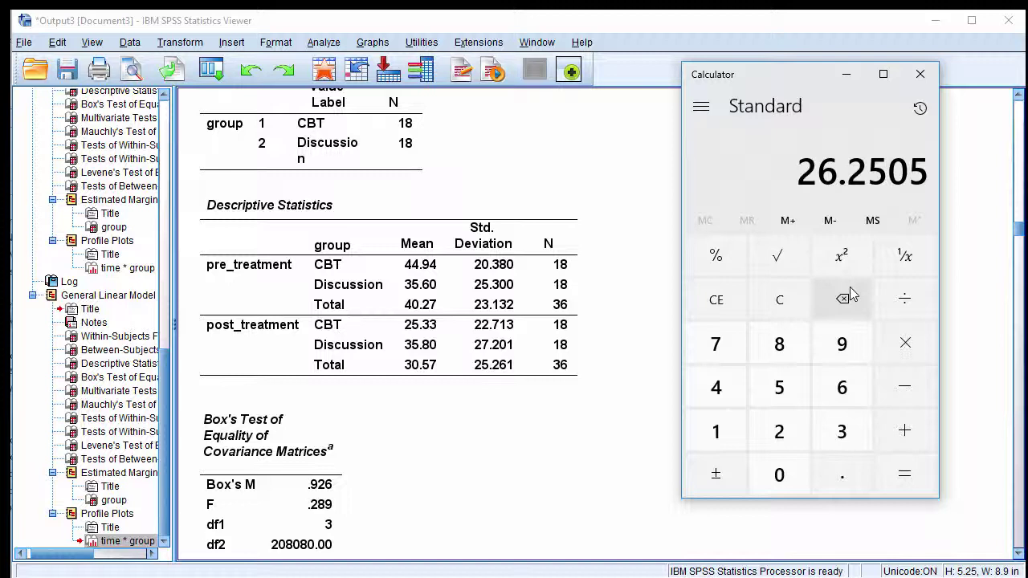
- Calculate the Discussion effect size as 35.60 minus 35.80, divided by 26.25, and switch to the PowerPoint line chart for comparison
key(Escape)
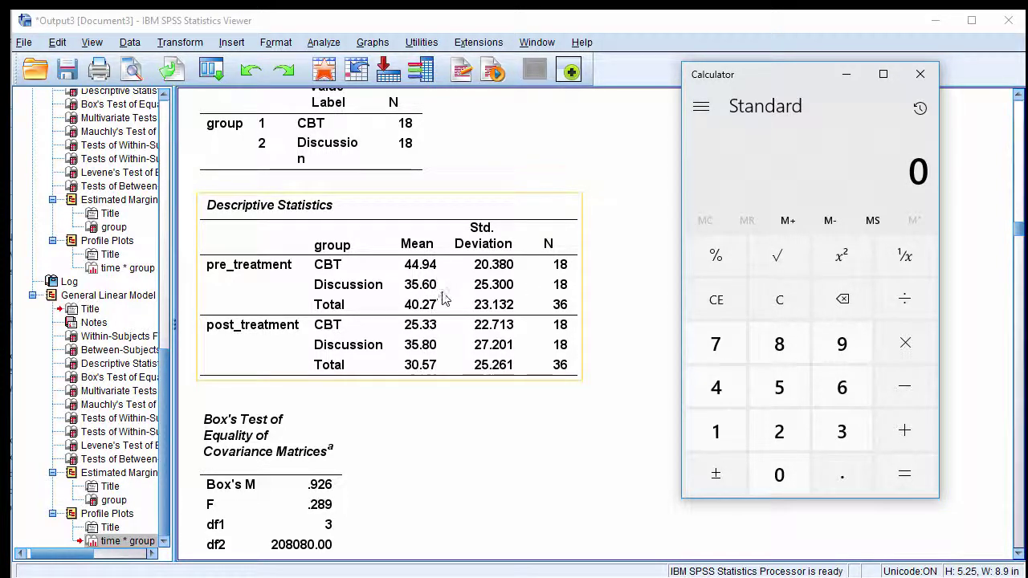
text(35.60=)
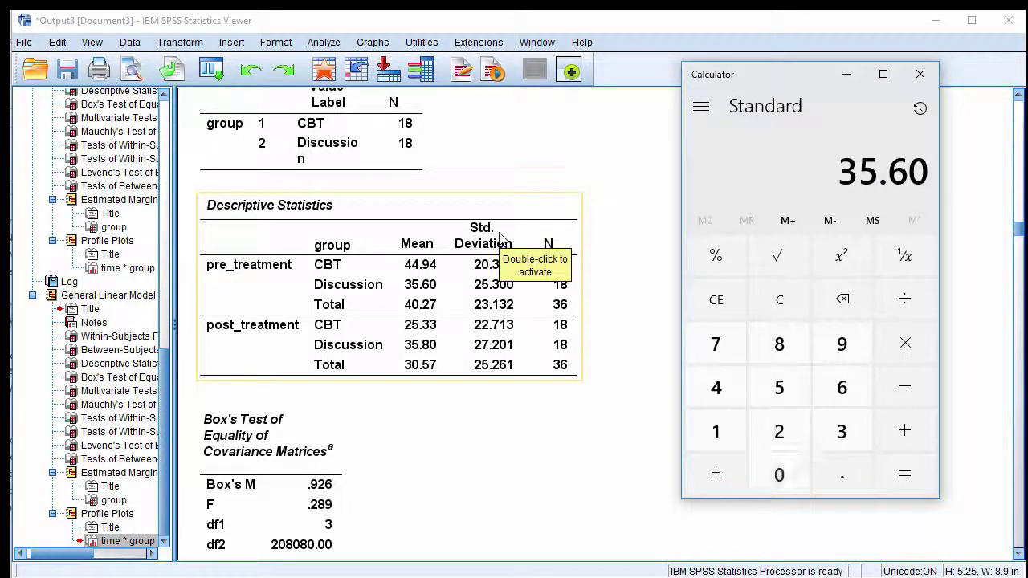
text(35.80=)
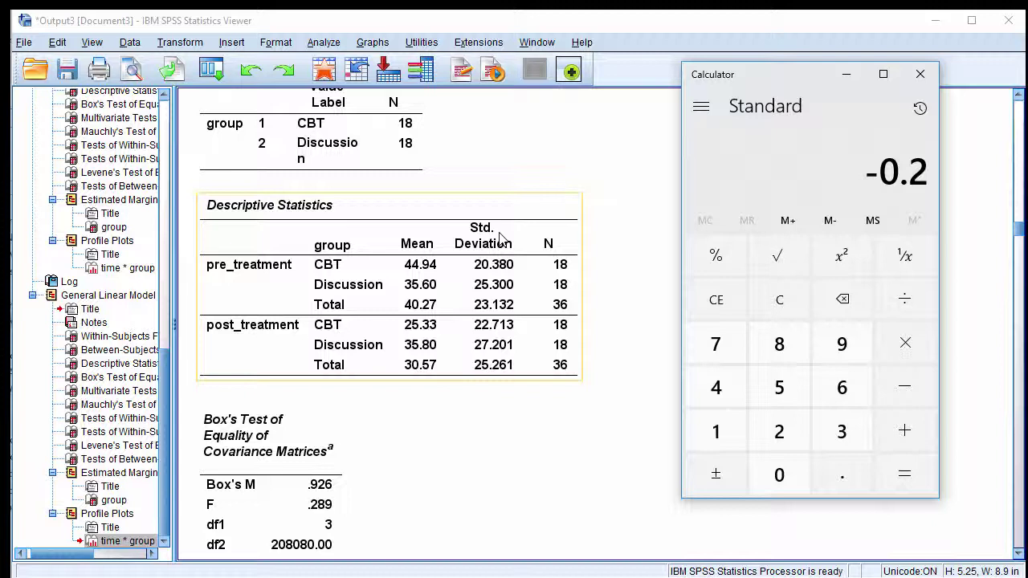
key(slash)
text(26.25=)
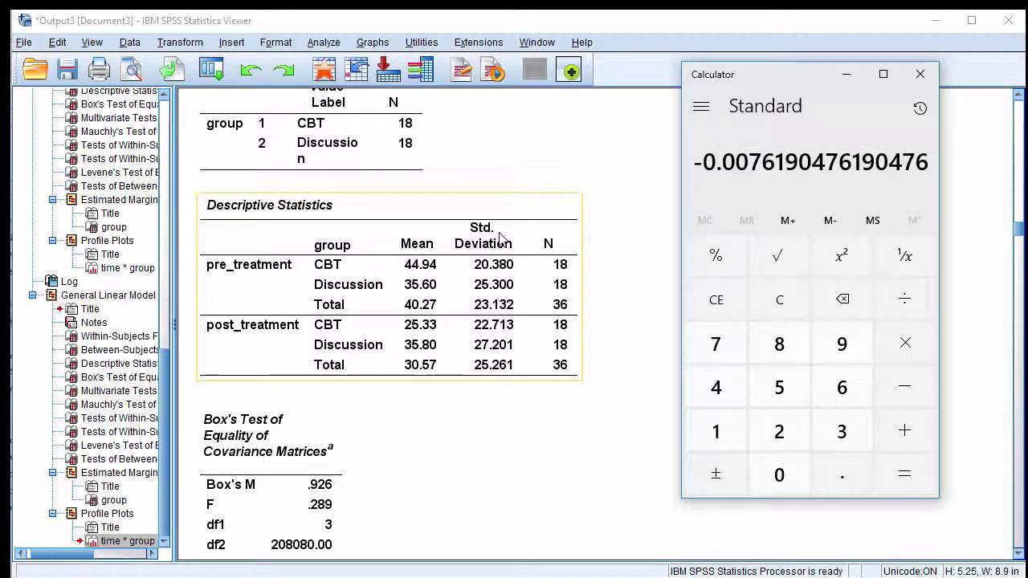
key(alt+Tab)
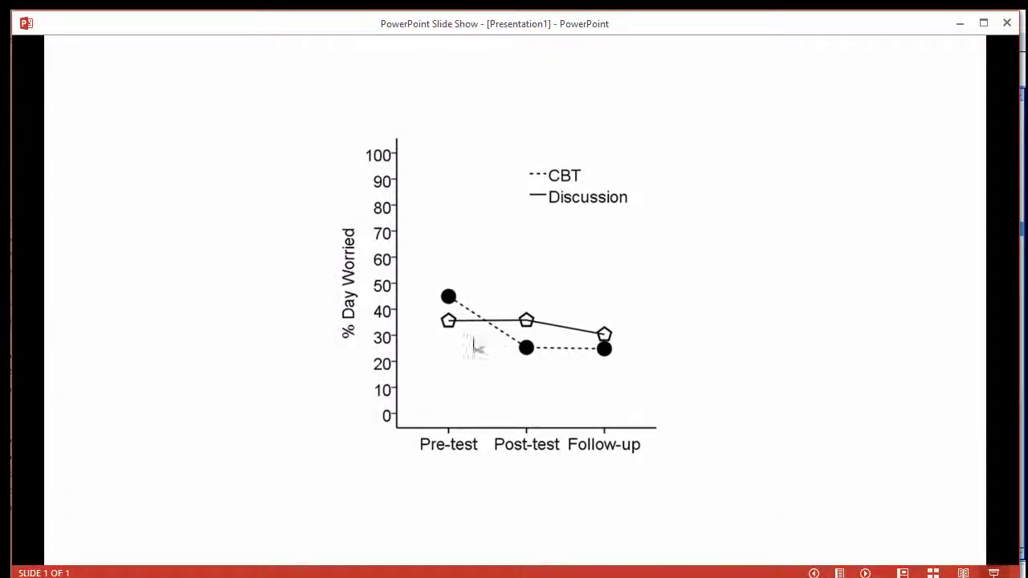